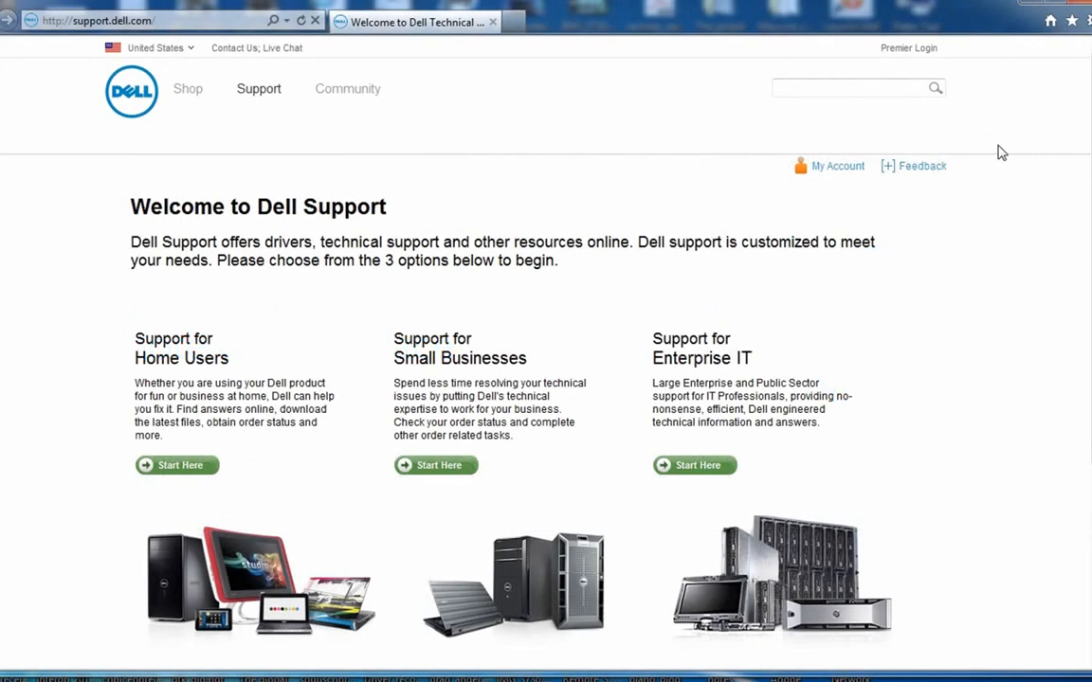
# Go from the support.dell.com welcome page to Start Here under Support for Enterprise IT.
pyautogui.click(190, 21)
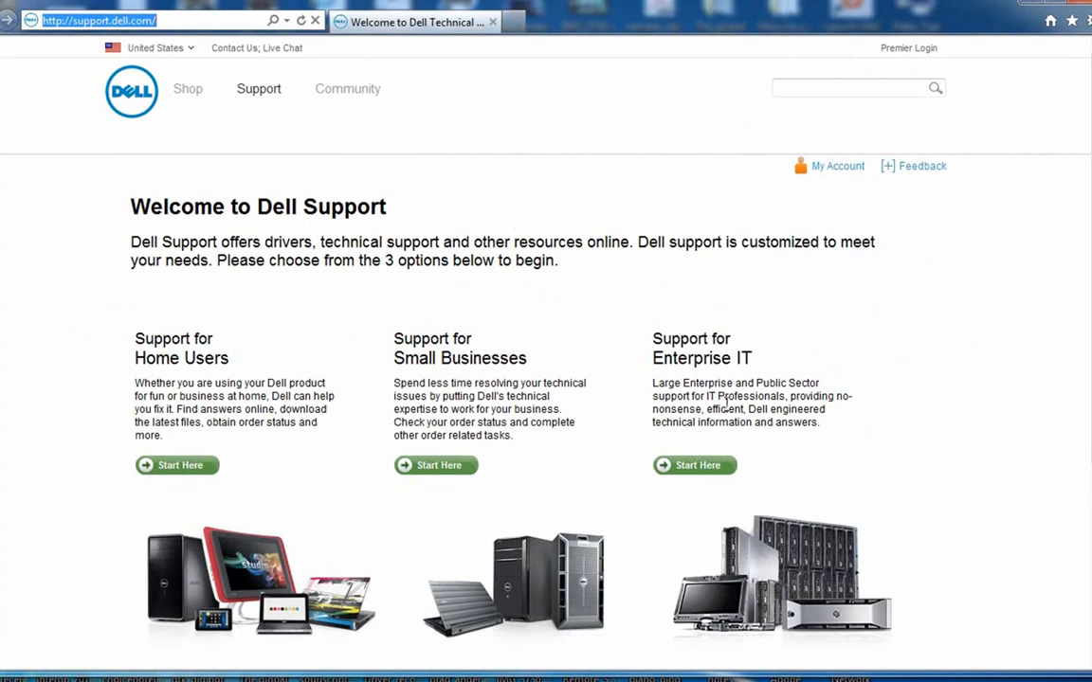
pyautogui.click(727, 471)
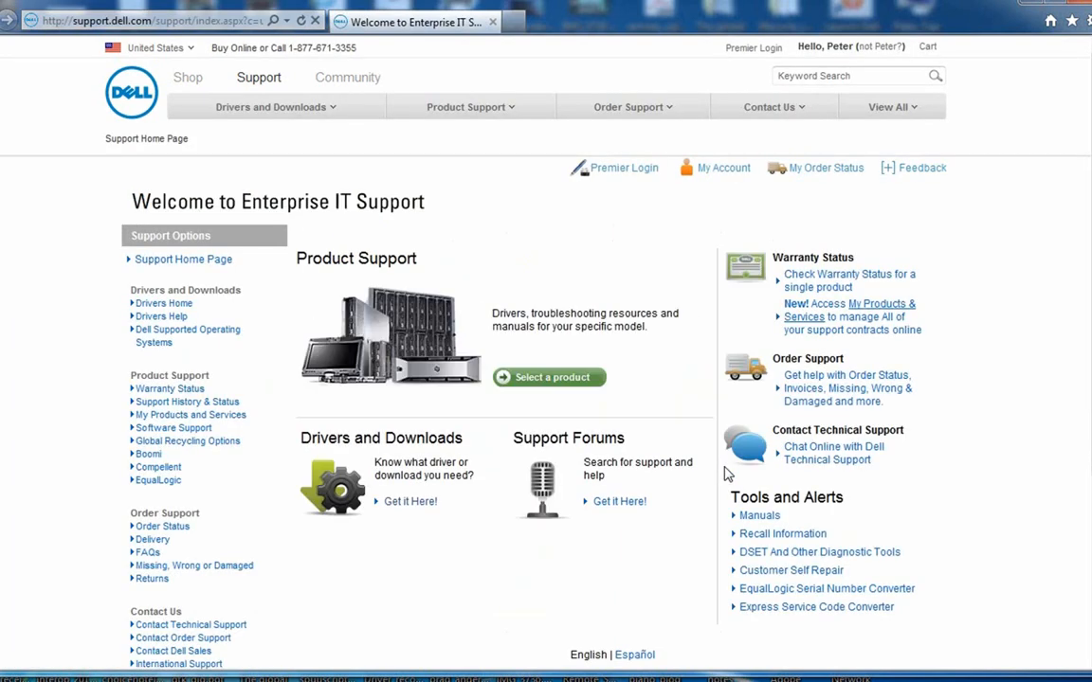
# Select model R710 under Servers, Storage, Networking > PowerEdge Server in the product picker.
pyautogui.click(597, 378)
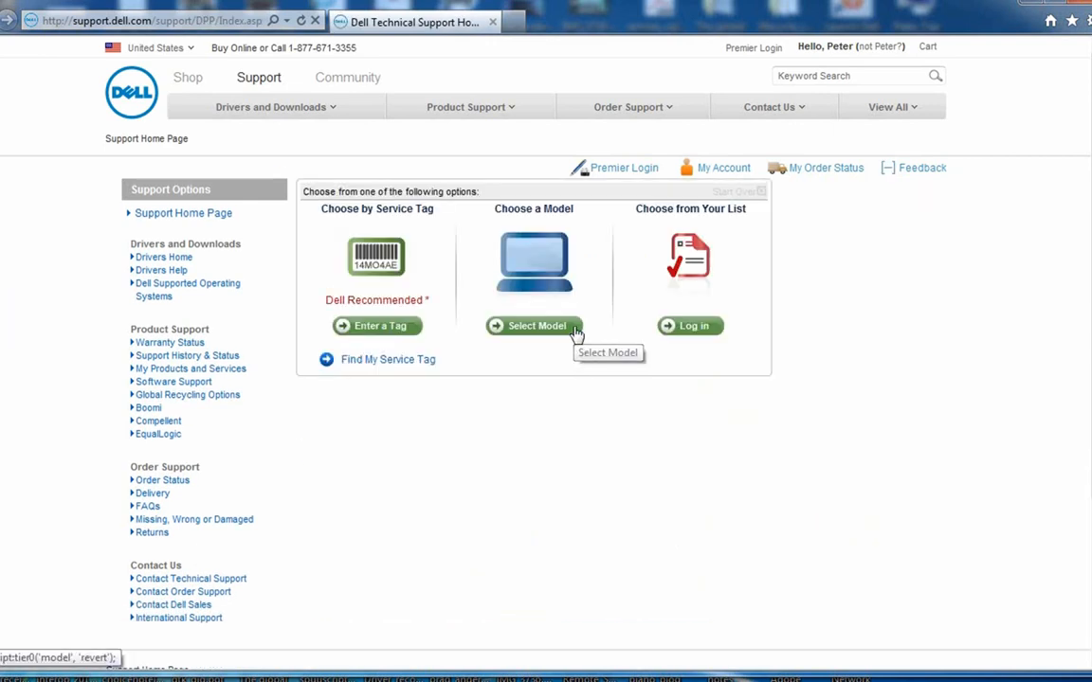
pyautogui.click(576, 332)
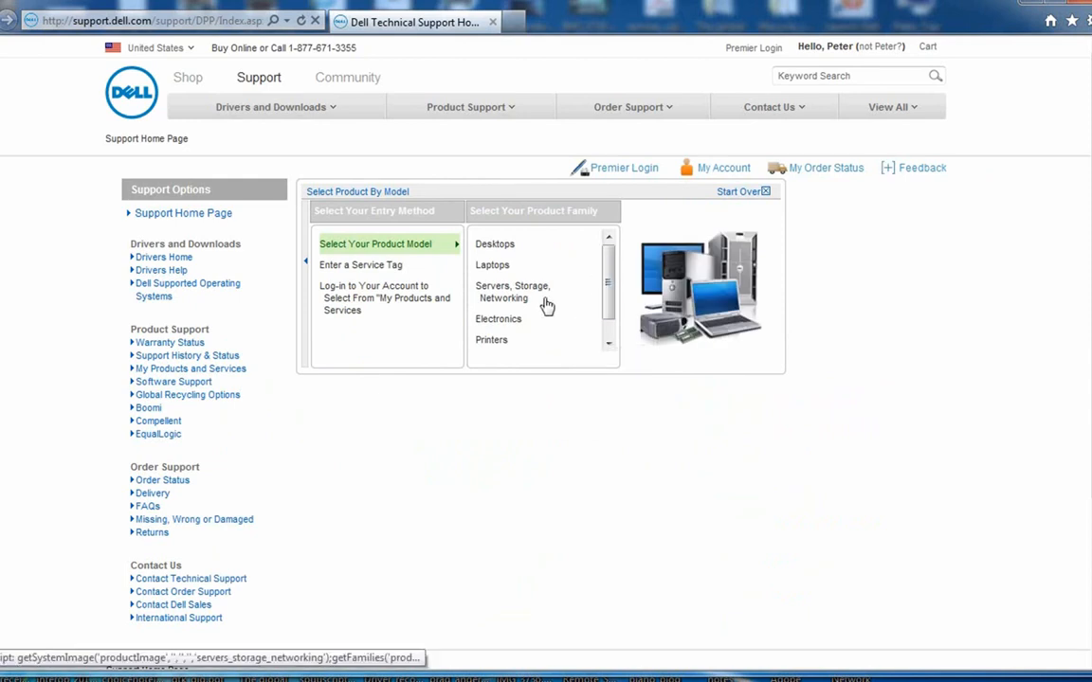
pyautogui.click(510, 294)
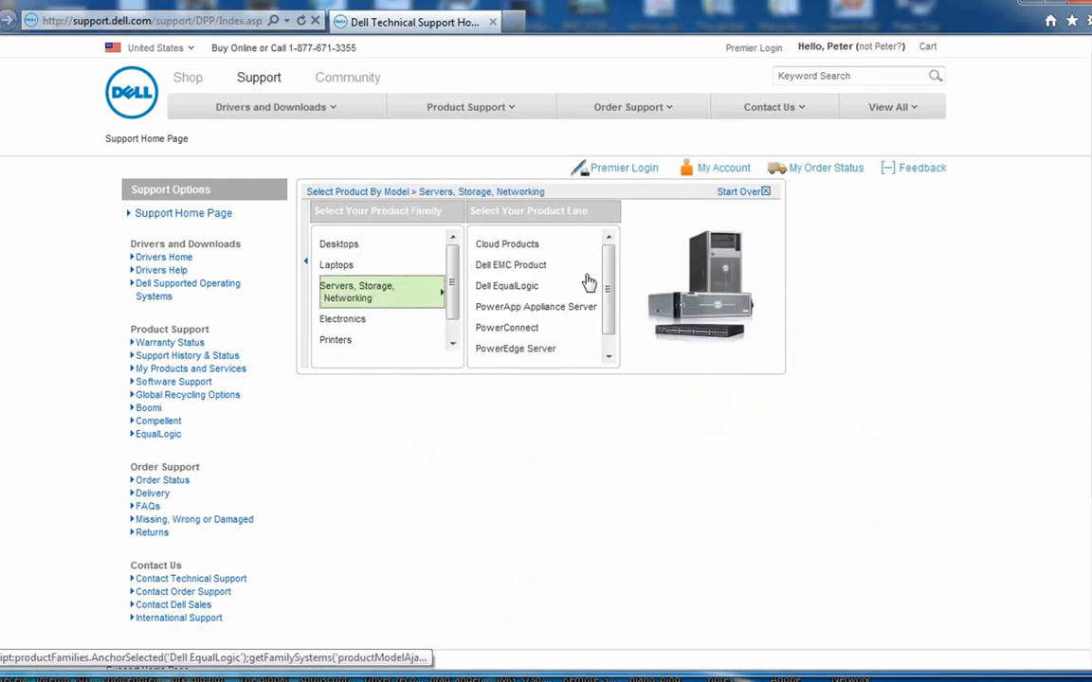
pyautogui.scroll(-1, 578, 312)
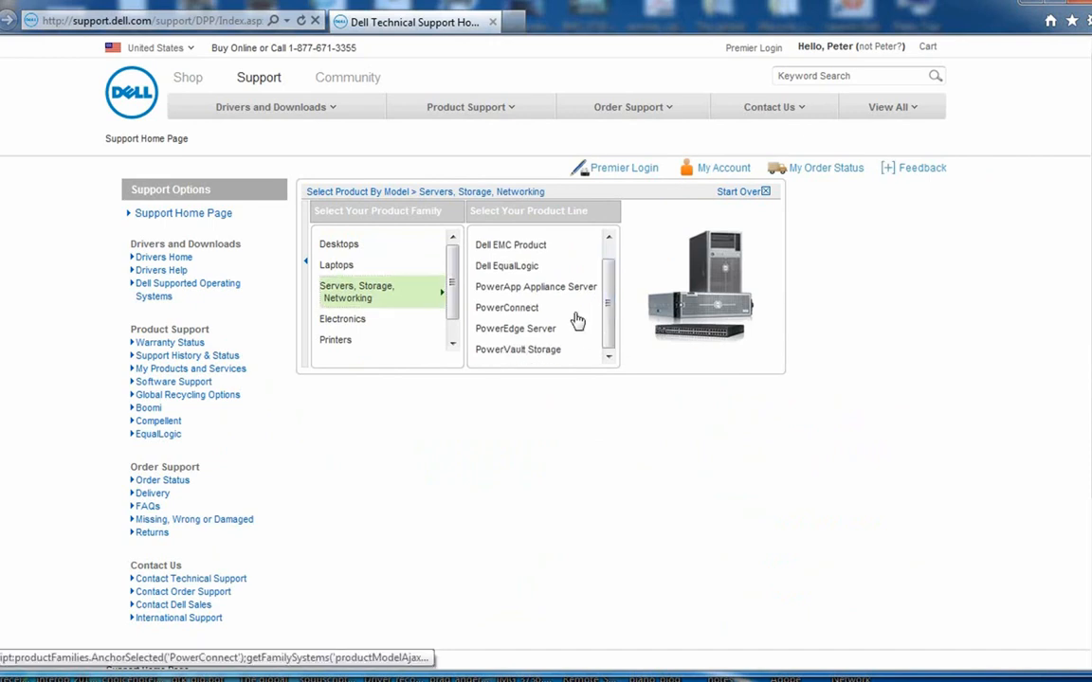
pyautogui.click(549, 331)
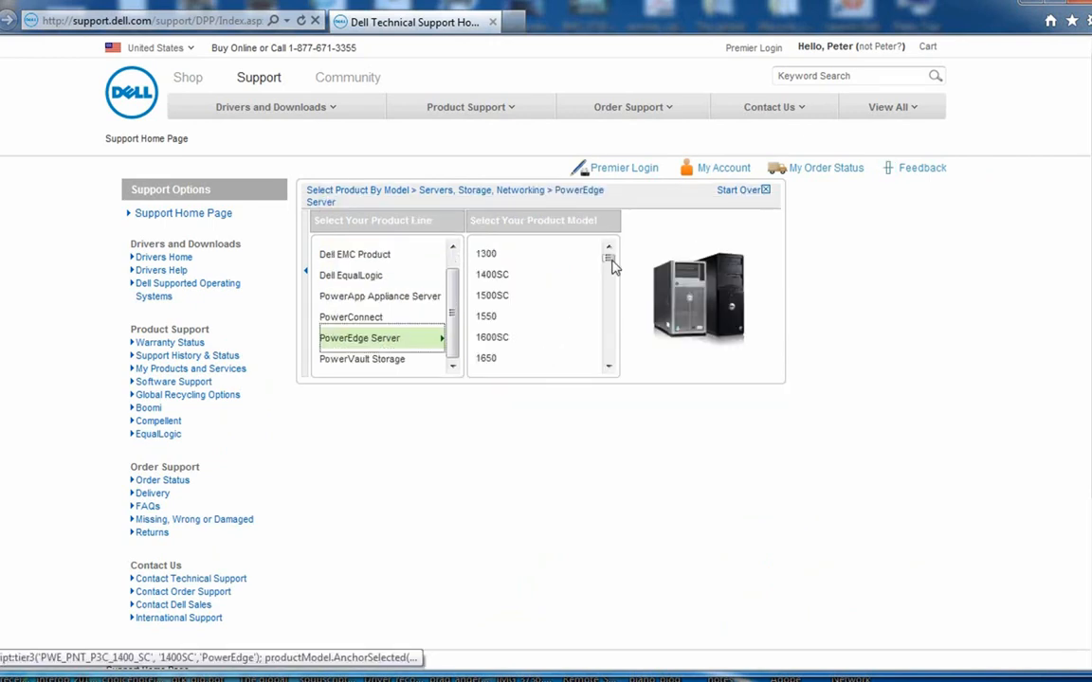
pyautogui.moveTo(610, 258); pyautogui.dragTo(616, 334)
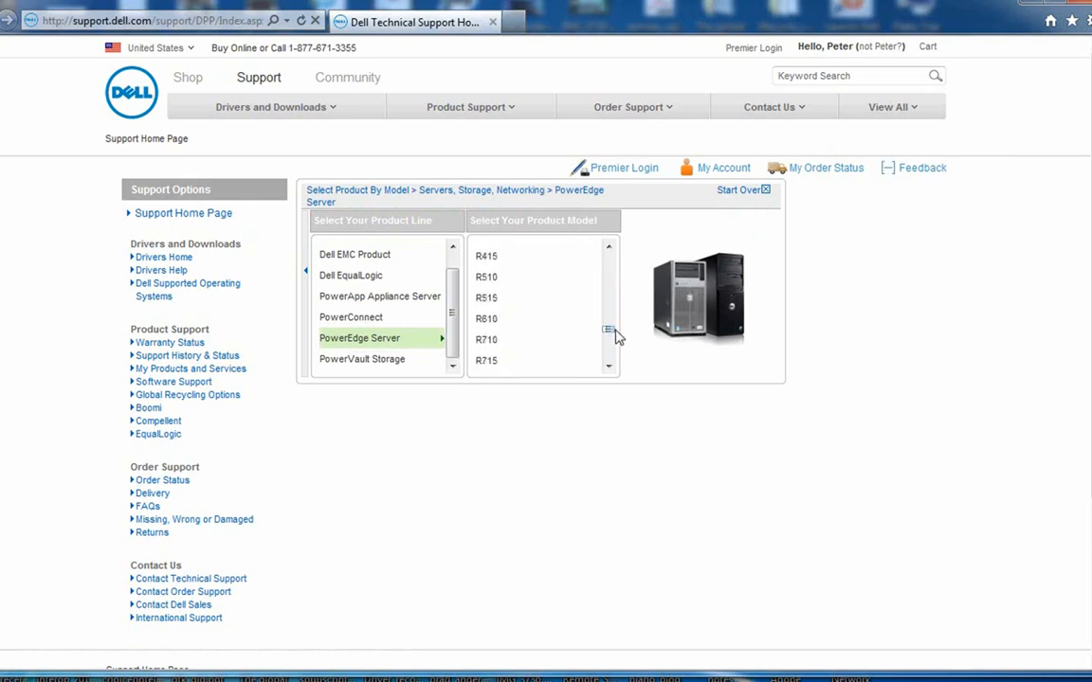
pyautogui.click(508, 346)
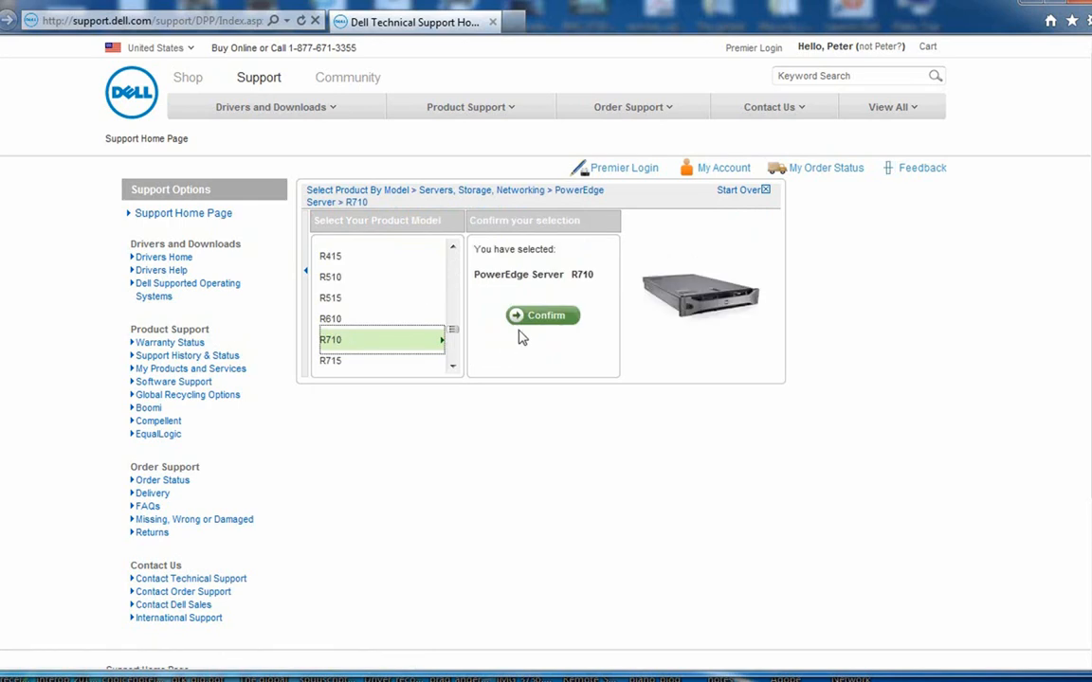
# Confirm PowerEdge R710 and list all its drivers and downloads.
pyautogui.click(545, 318)
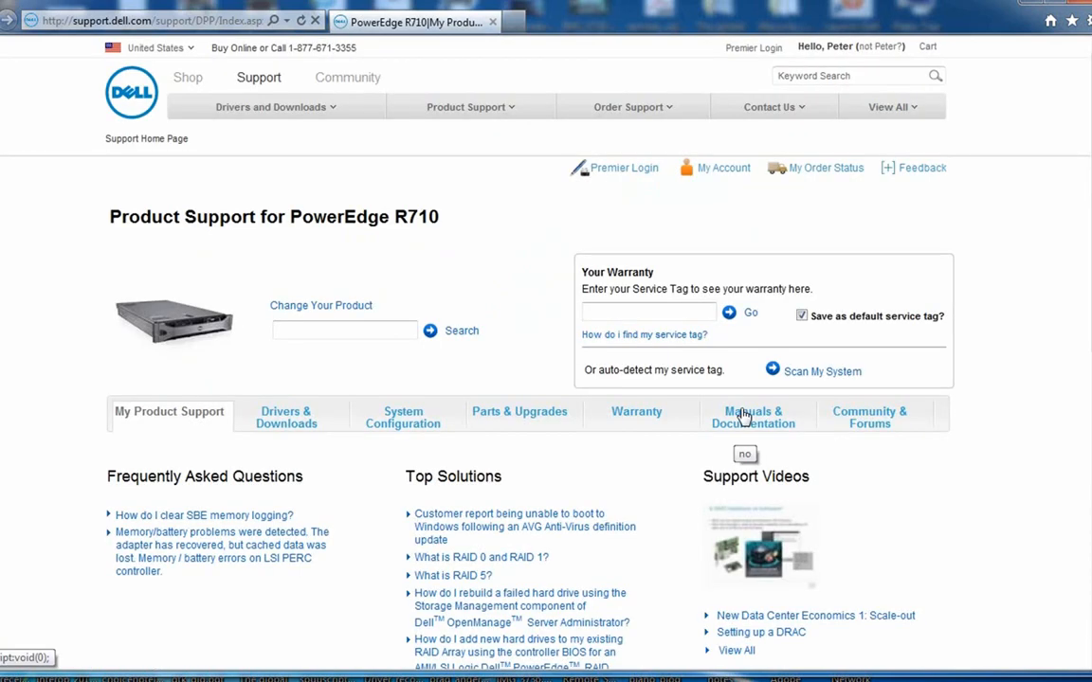
pyautogui.click(311, 433)
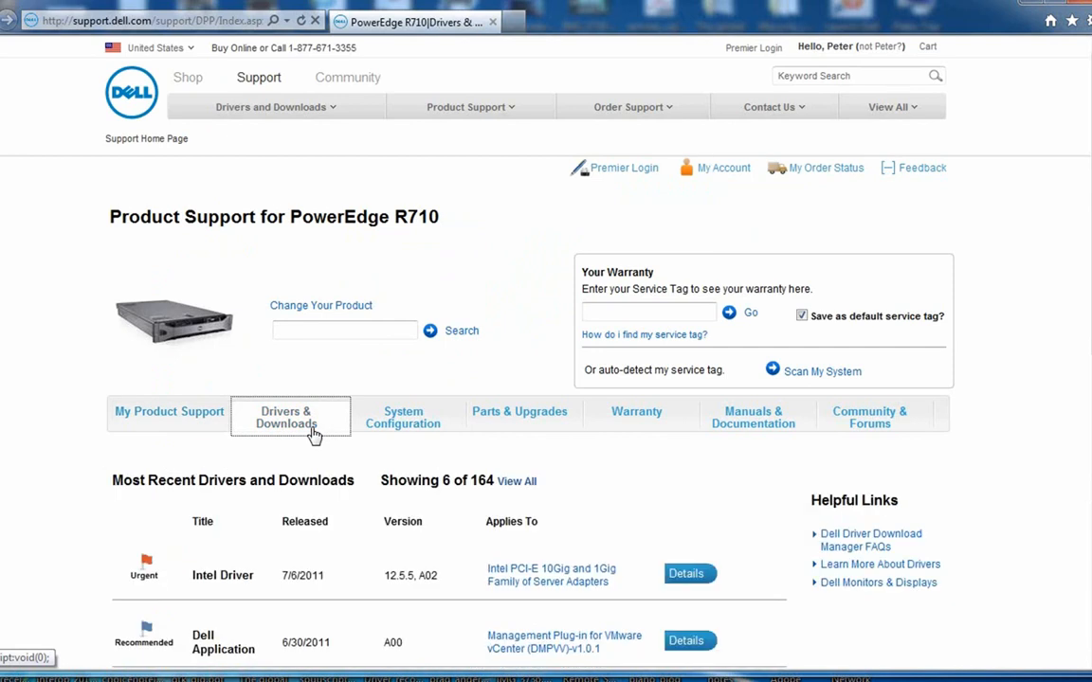
pyautogui.click(534, 483)
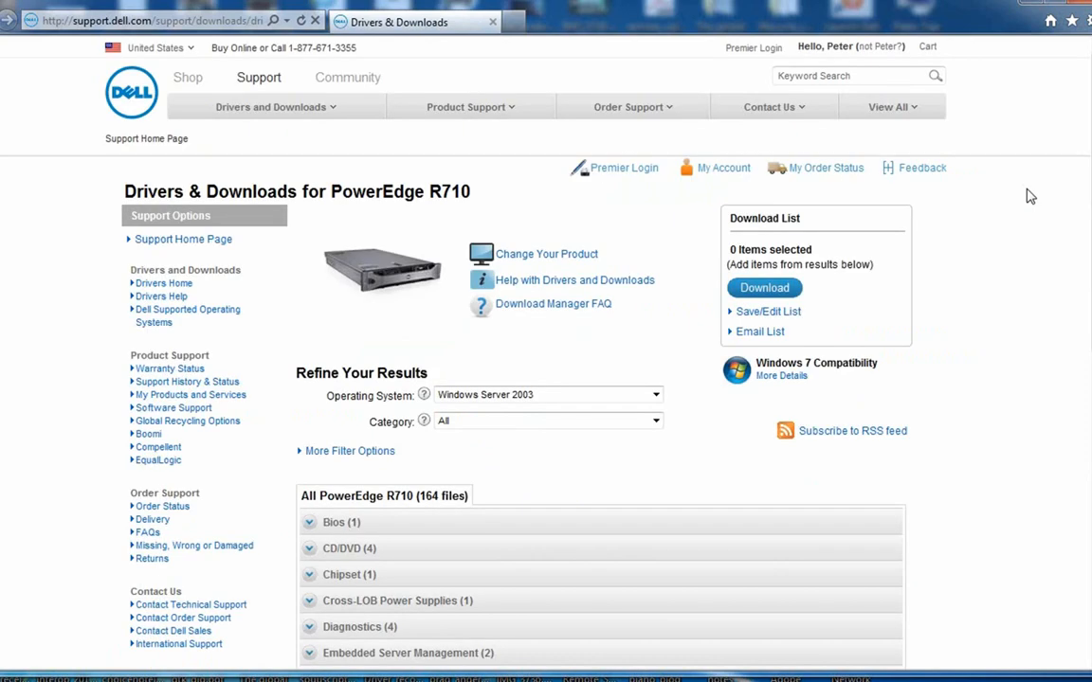
# Expand Embedded Server Management to reveal the iDRAC6 firmware 1.70, A02.
pyautogui.scroll(-1, 978, 120)
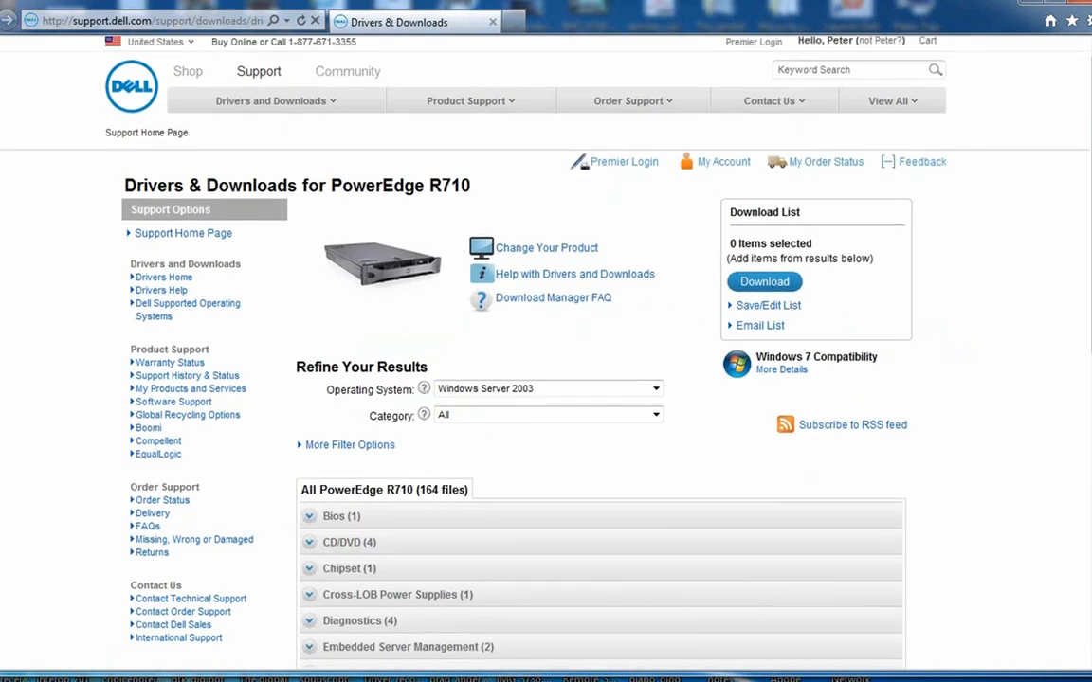
pyautogui.scroll(-5, 546, 360)
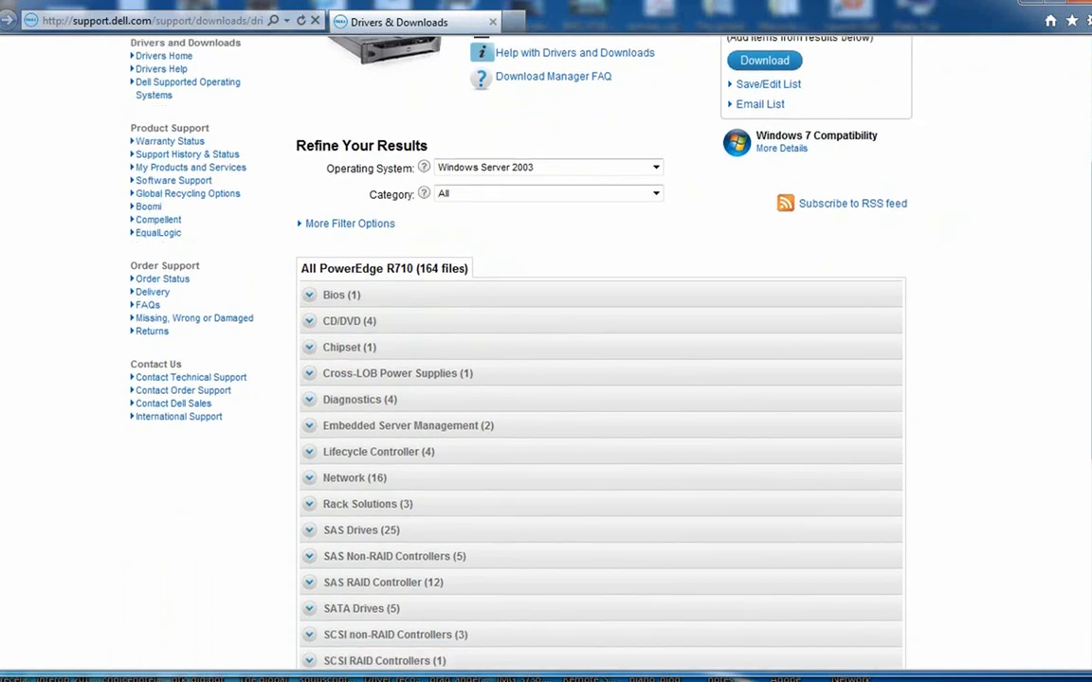
pyautogui.scroll(-1, 546, 360)
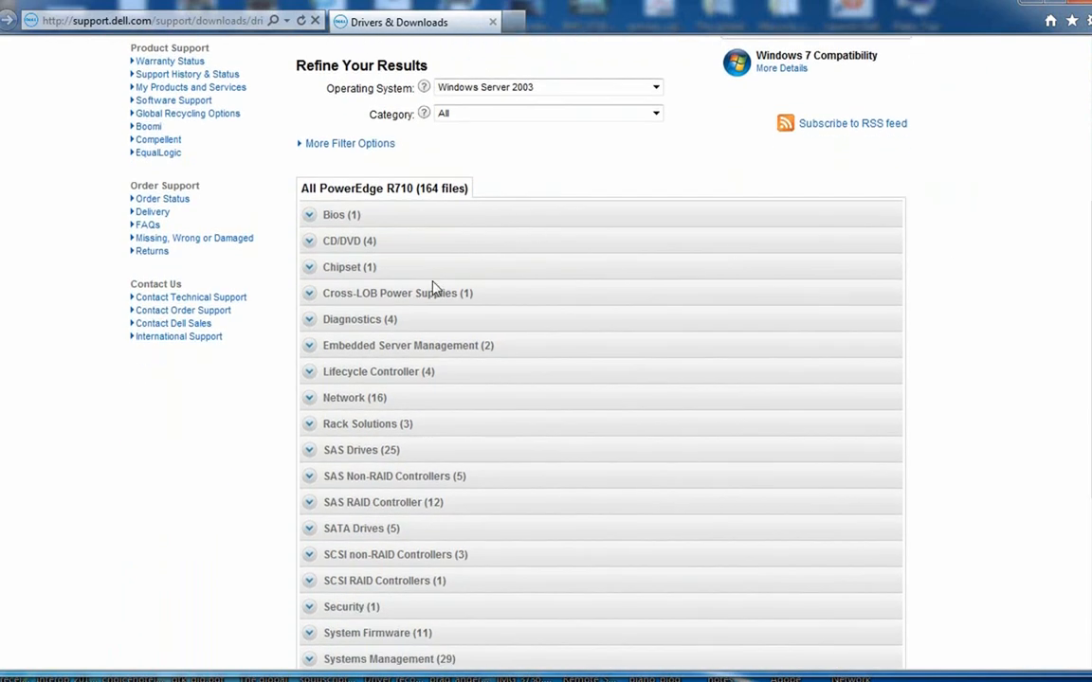
pyautogui.click(310, 347)
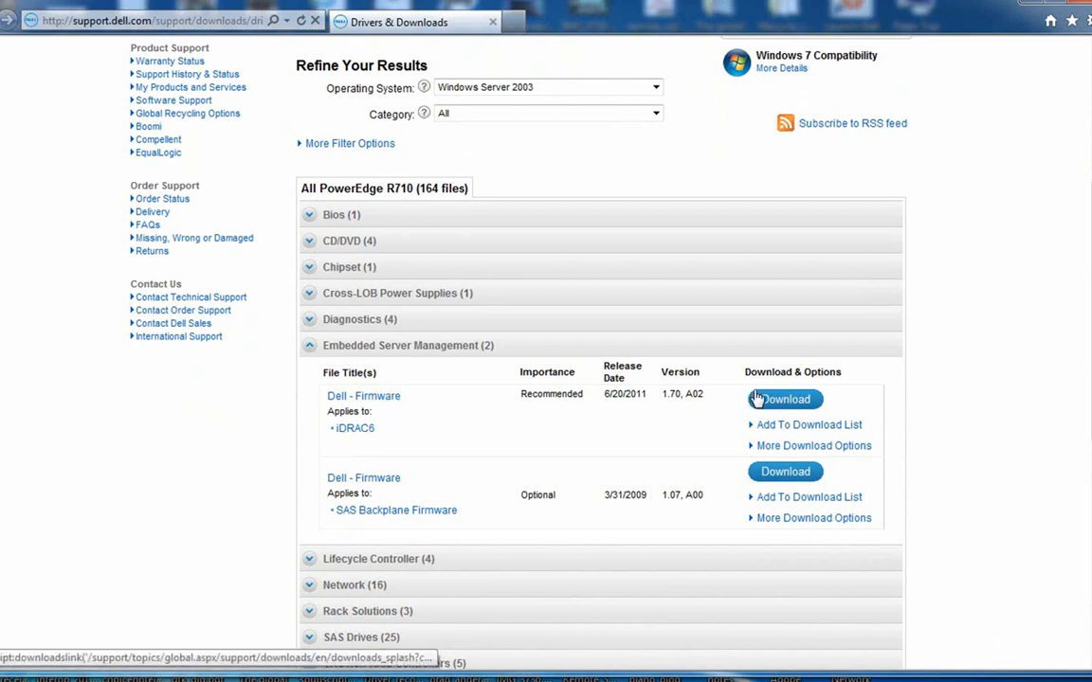
# Save the iDRAC6 1.70 A02 firmware download and return to the Technical Support home page.
pyautogui.click(816, 403)
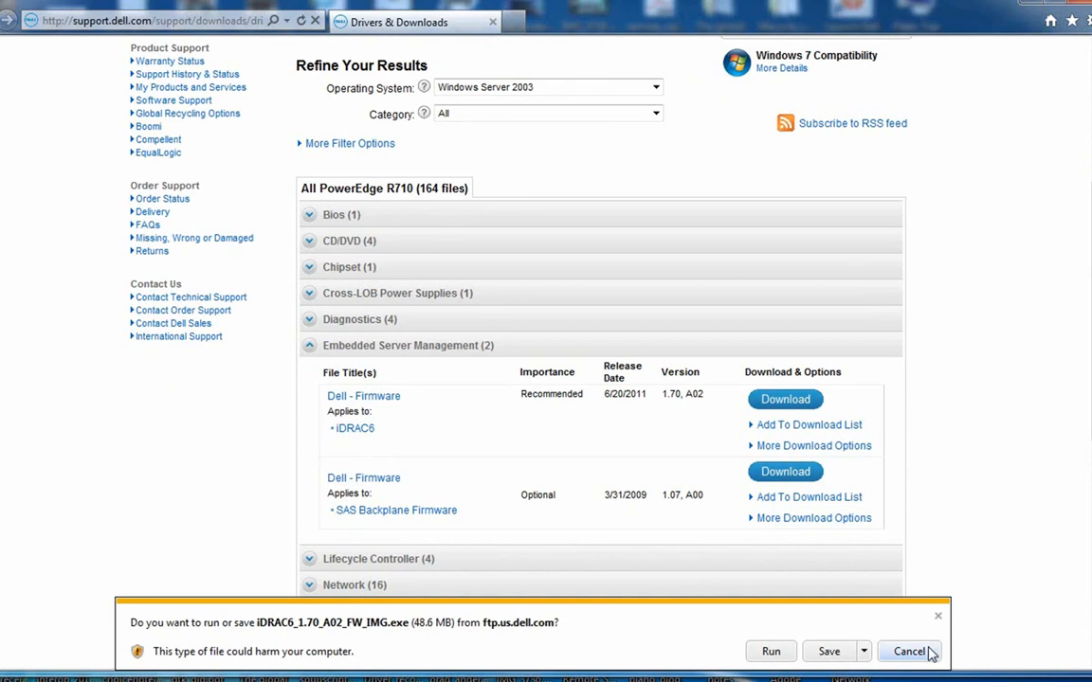
pyautogui.click(828, 652)
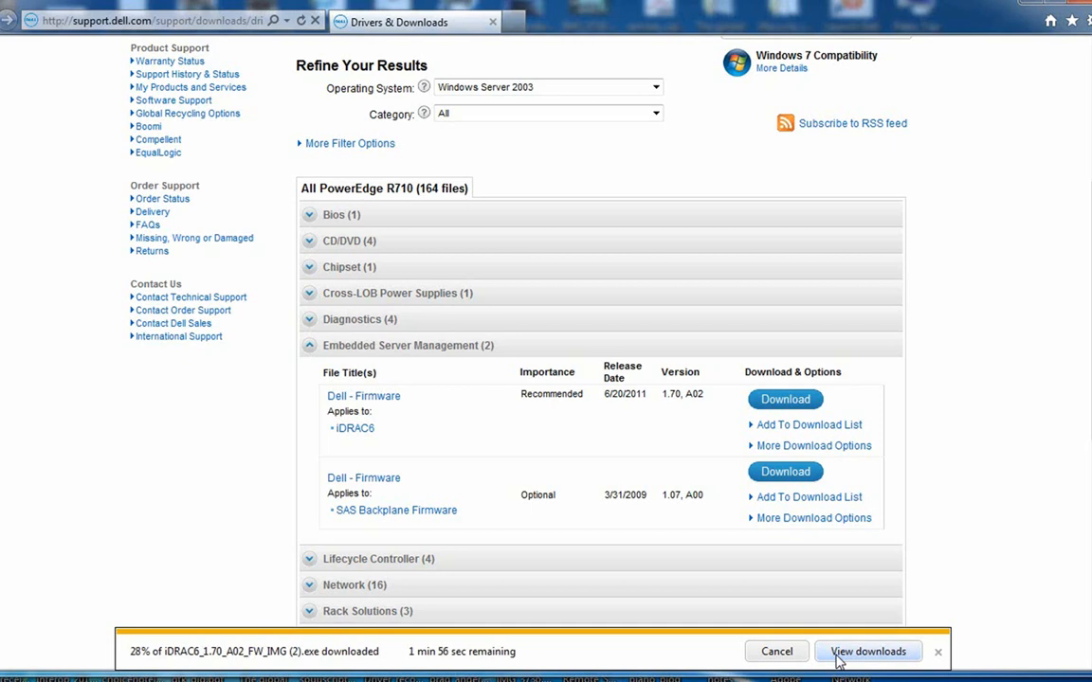
pyautogui.click(1, 20)
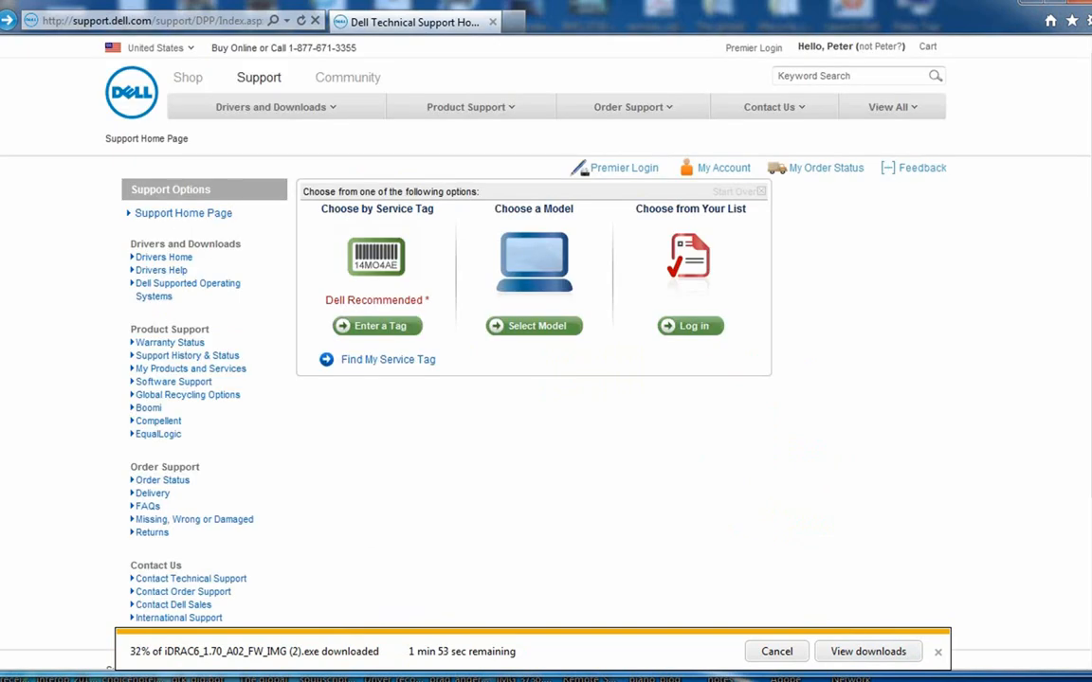
# Pick M710 under Servers, Storage, Networking > PowerEdge Server and confirm it.
pyautogui.click(559, 325)
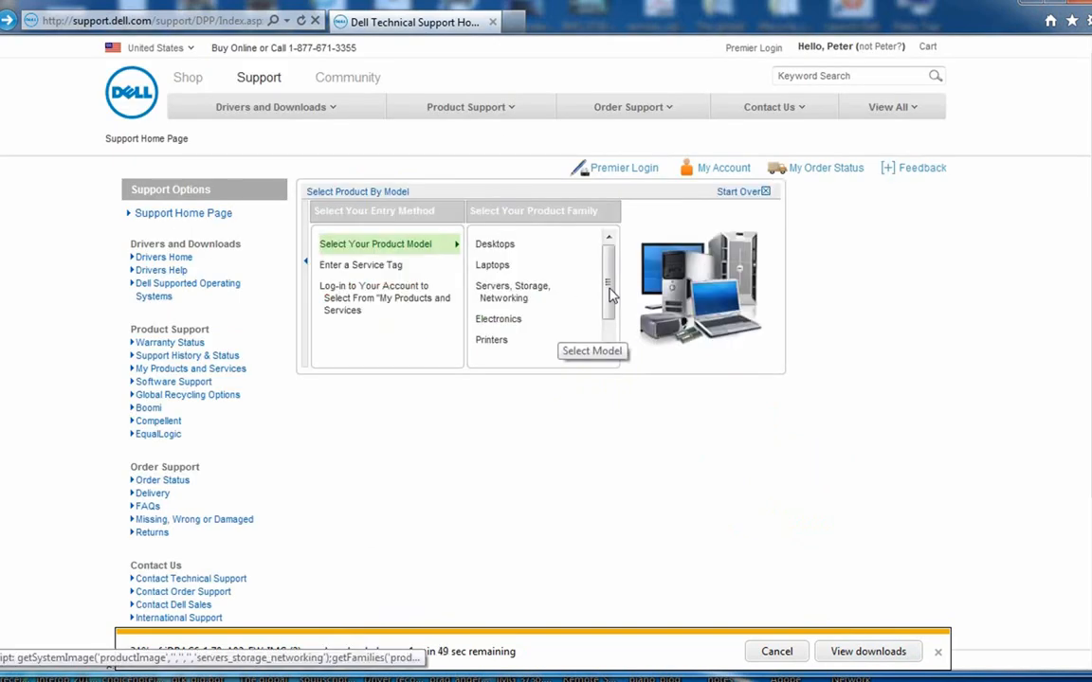
pyautogui.click(519, 298)
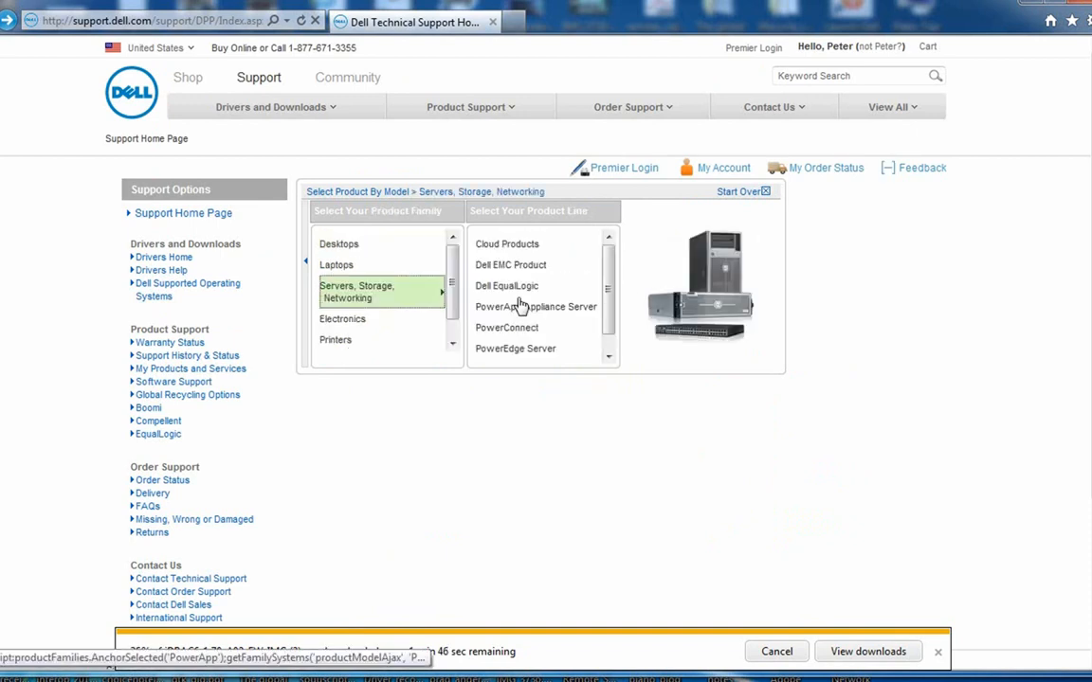
pyautogui.scroll(-1, 559, 317)
pyautogui.click(569, 330)
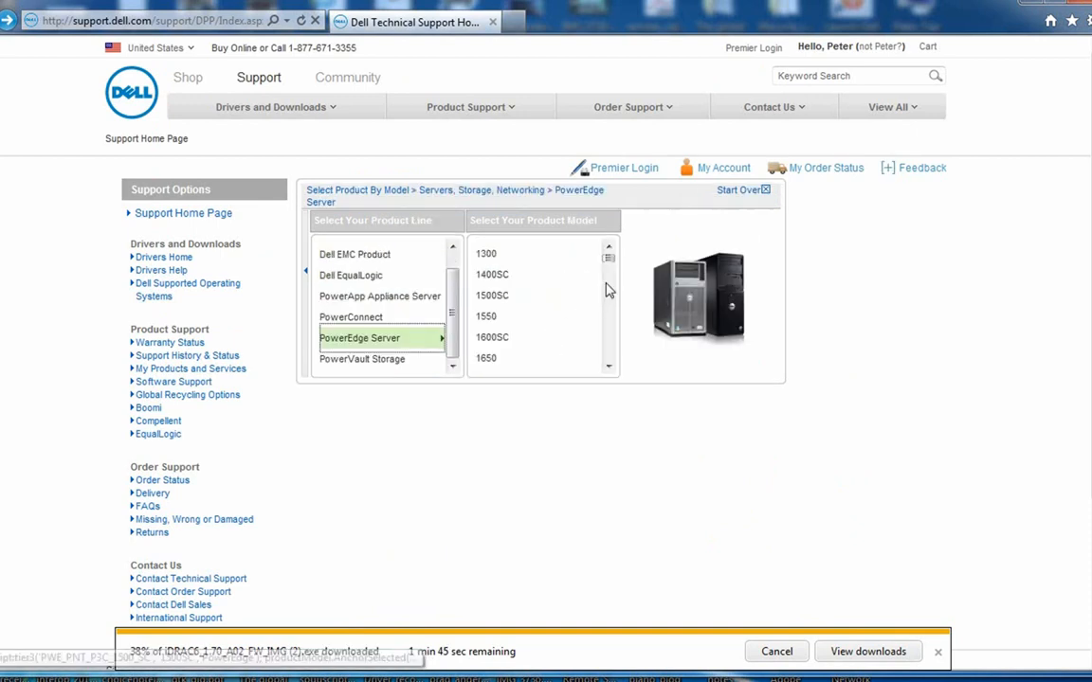
pyautogui.moveTo(609, 252); pyautogui.dragTo(621, 327)
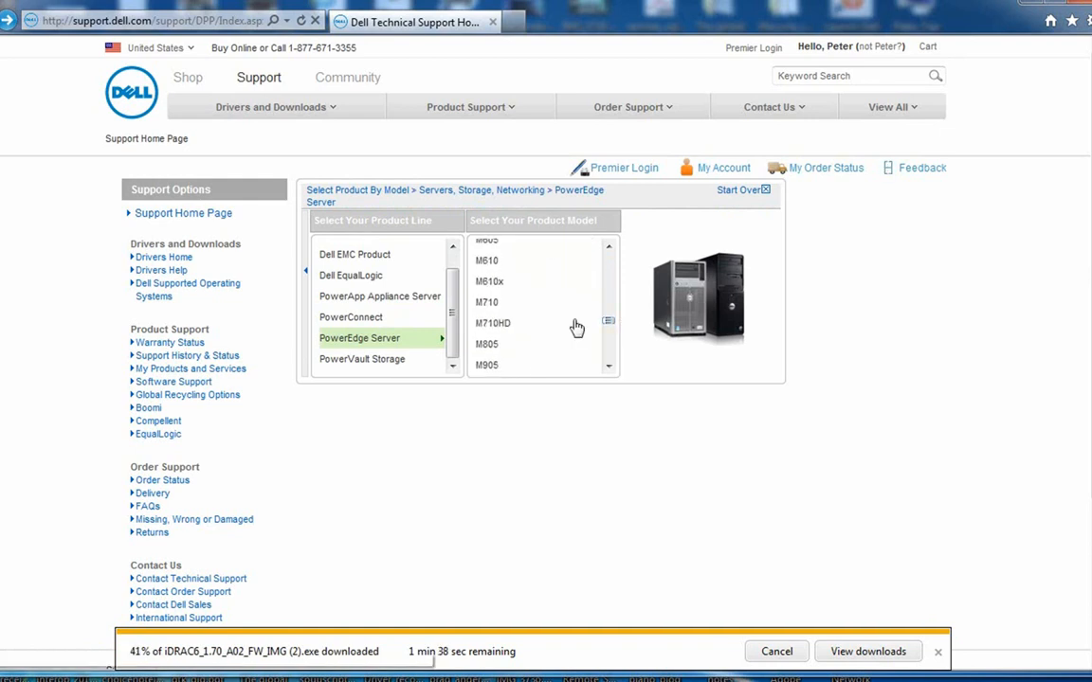
pyautogui.click(489, 304)
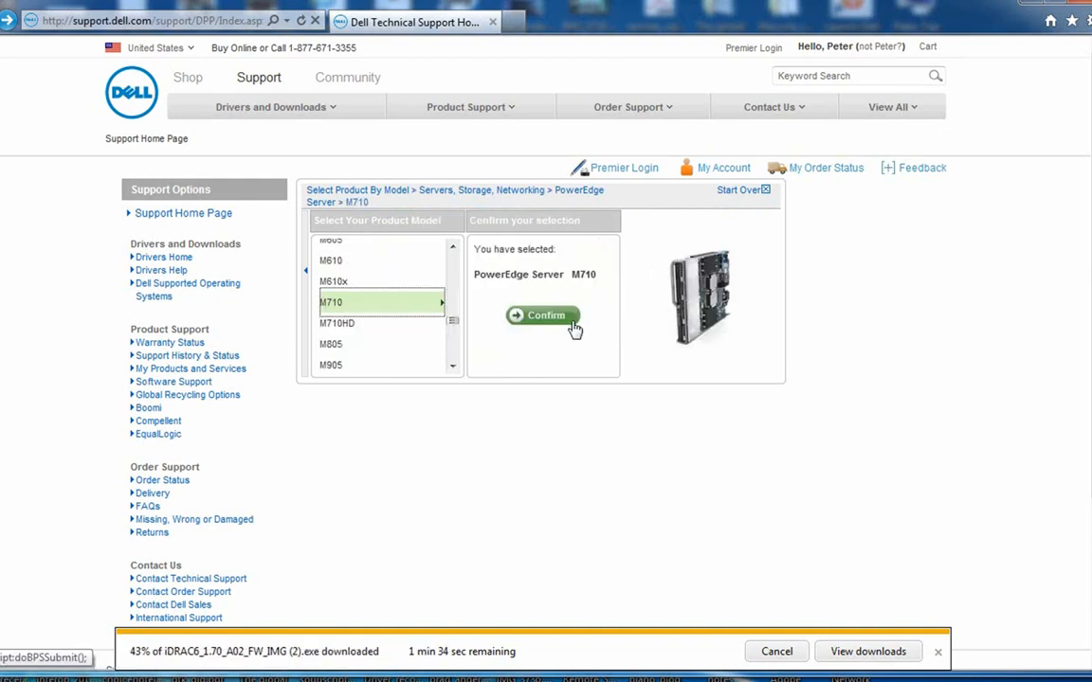
pyautogui.click(573, 322)
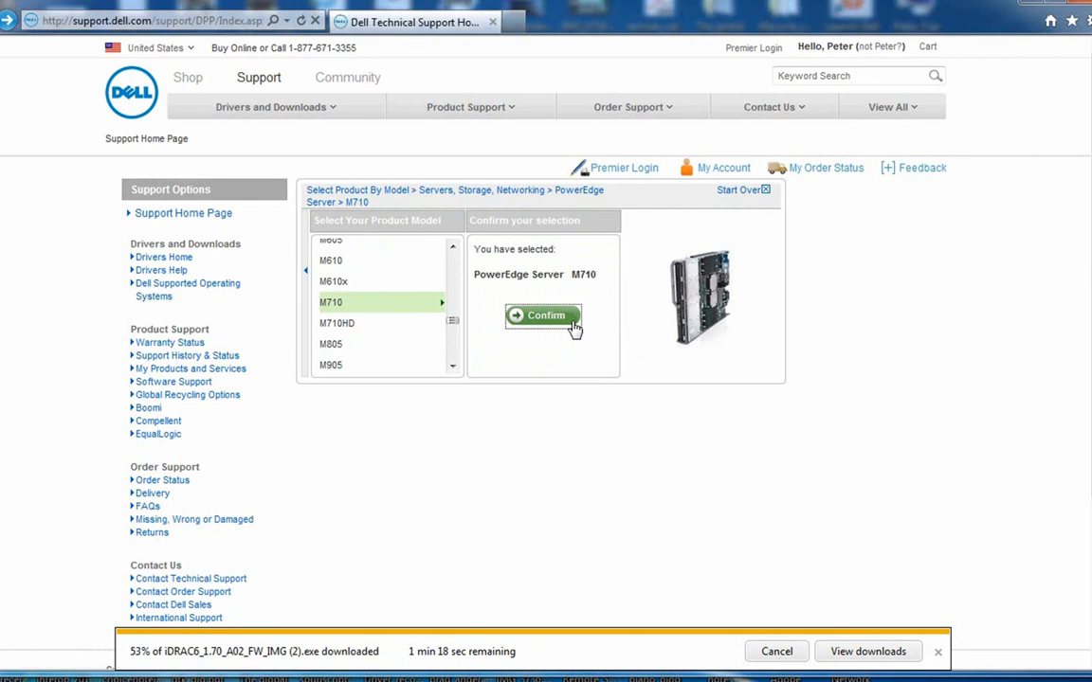
# Open the full Drivers & Downloads list for the PowerEdge M710.
pyautogui.click(544, 315)
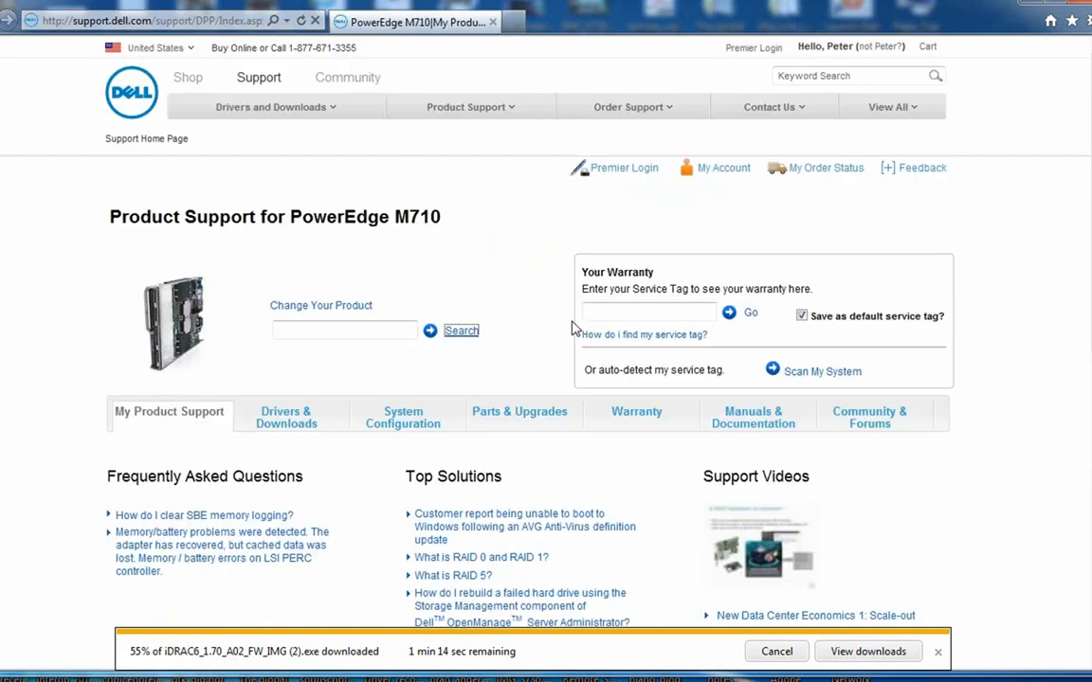
pyautogui.click(319, 417)
pyautogui.click(512, 481)
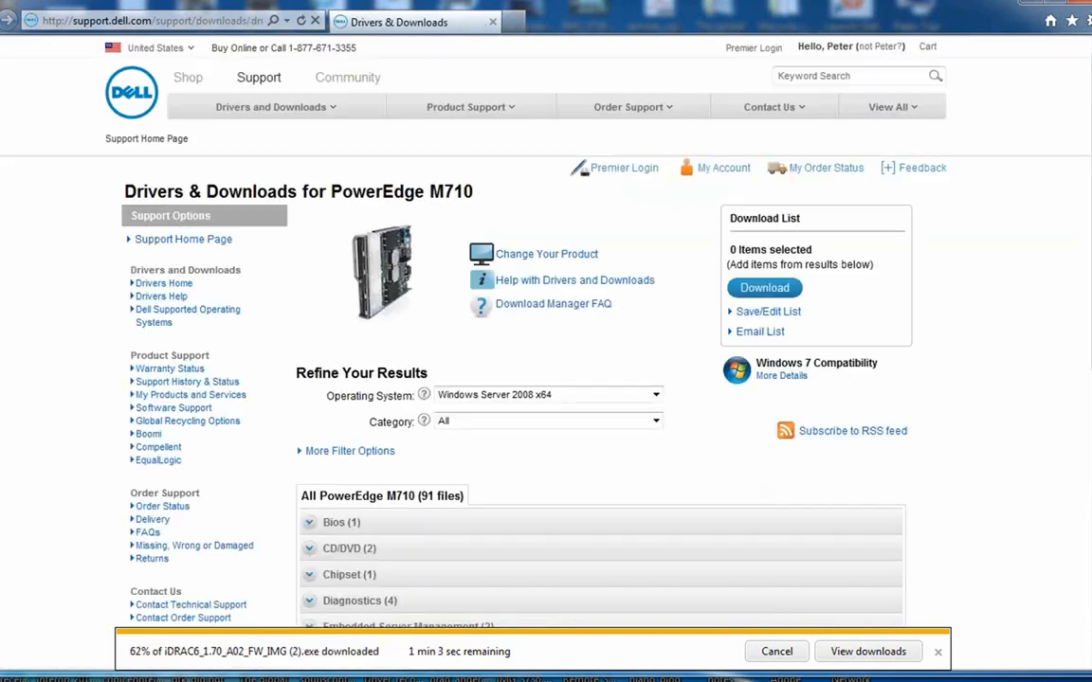
pyautogui.scroll(-5, 580, 316)
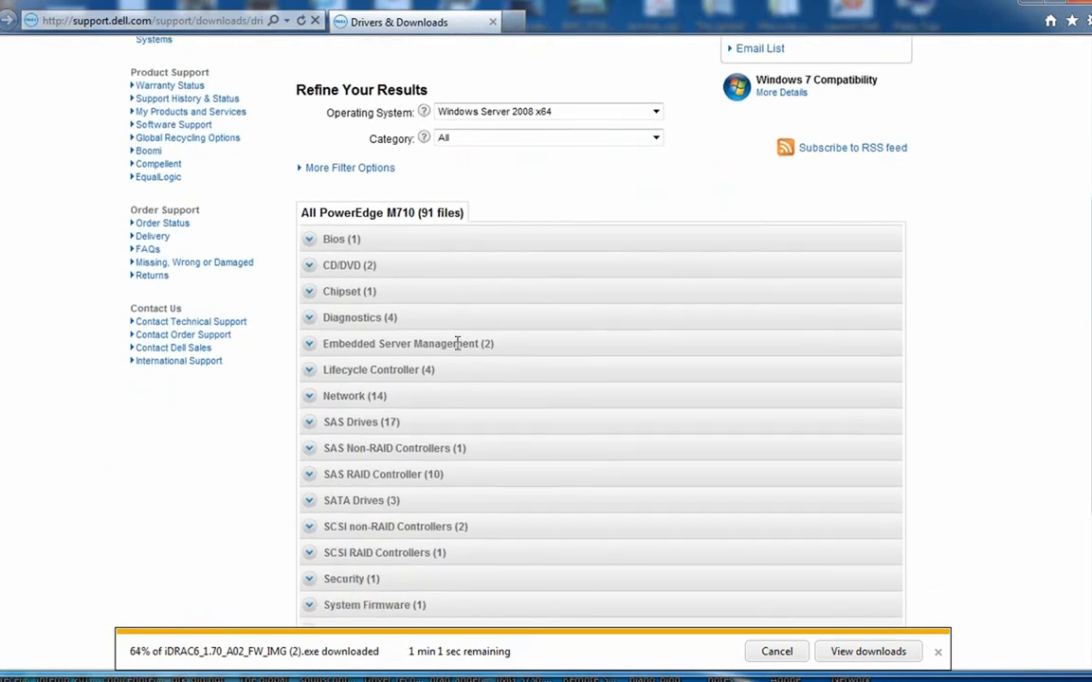
# Expand Embedded Server Management and save the iDRAC firmware 3.21, iDRAC6_3.21_A00.exe.
pyautogui.click(308, 344)
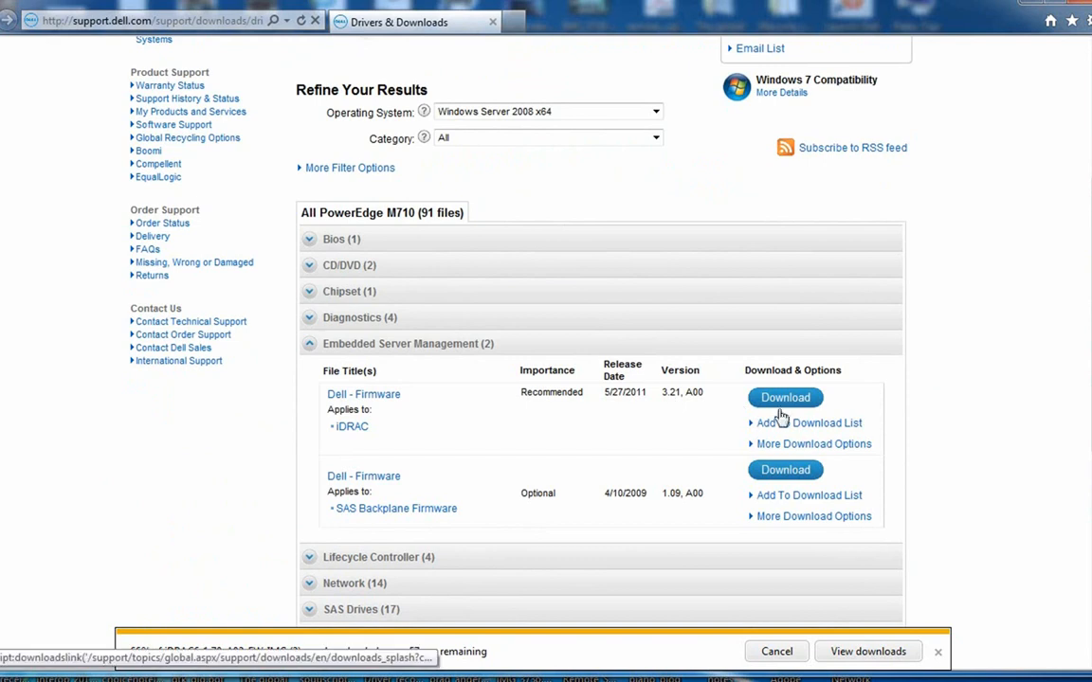
pyautogui.click(794, 406)
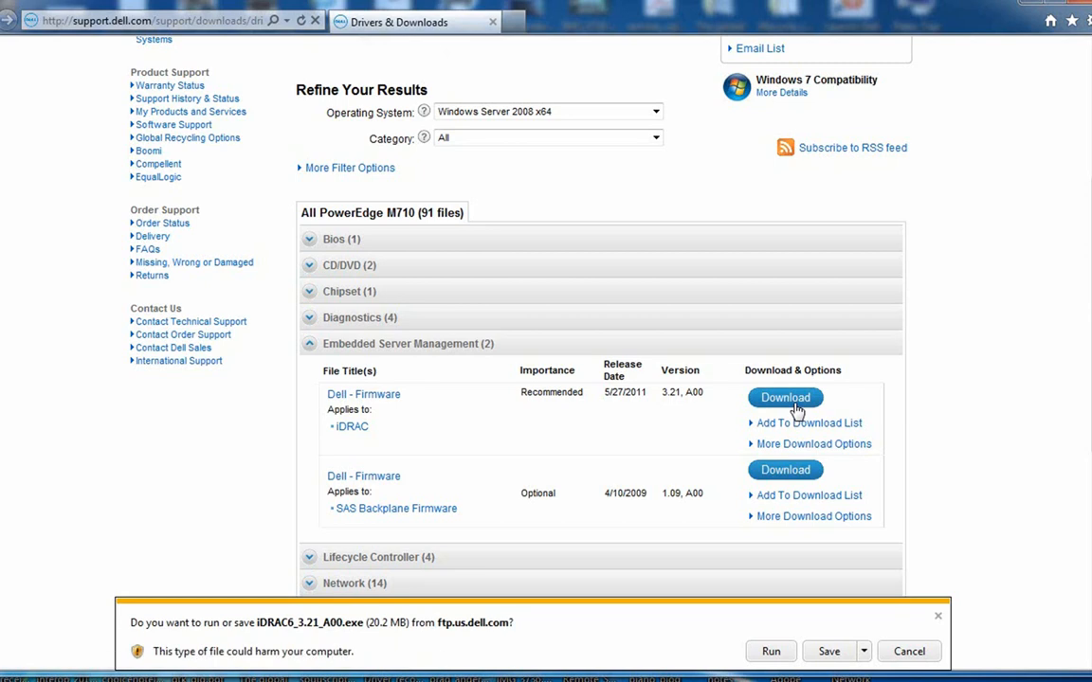
pyautogui.click(830, 652)
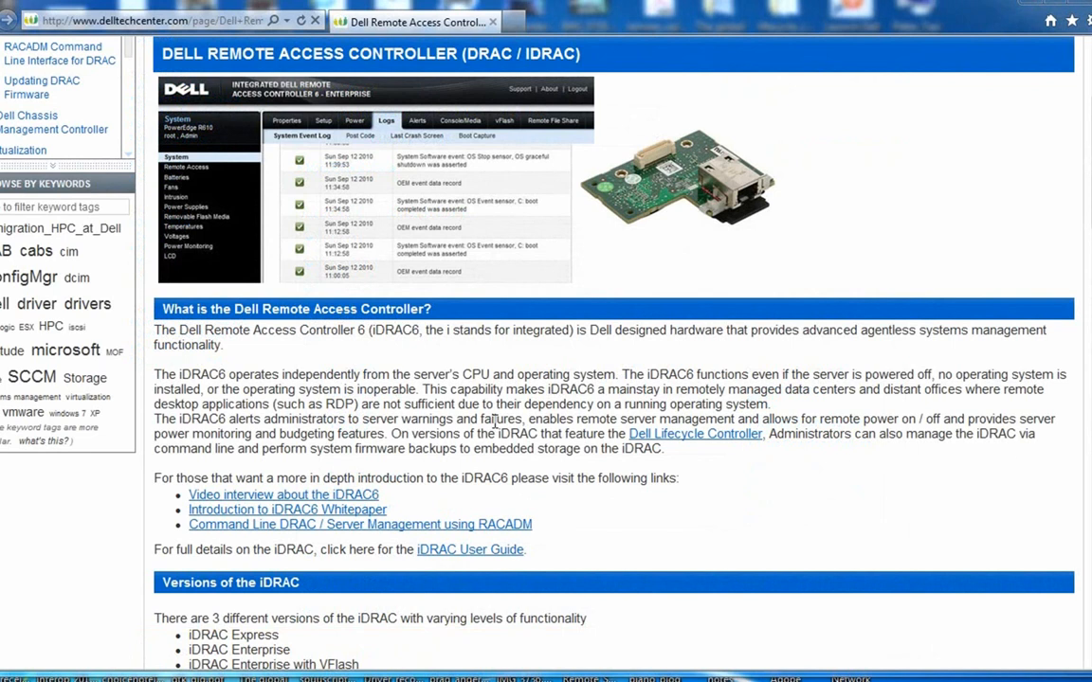
# Scroll the TechCenter DRAC/iDRAC page down to the iDRAC6 v1.7 Monolithic and v3.2 Modular links.
pyautogui.click(132, 23)
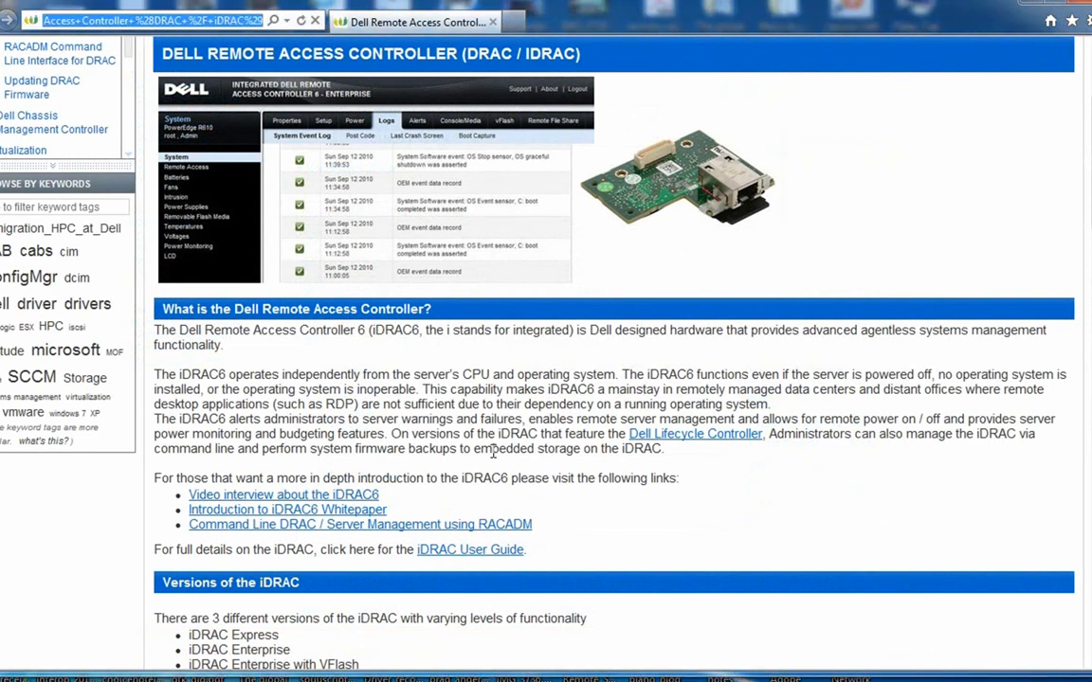
pyautogui.click(583, 364)
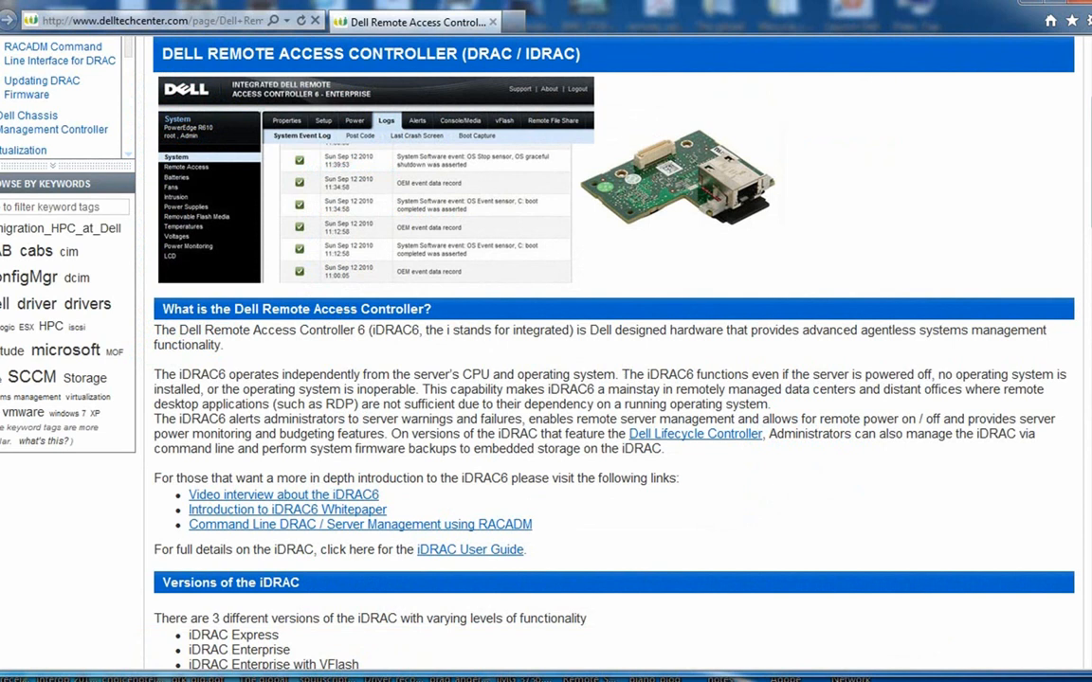
pyautogui.scroll(-2, 607, 351)
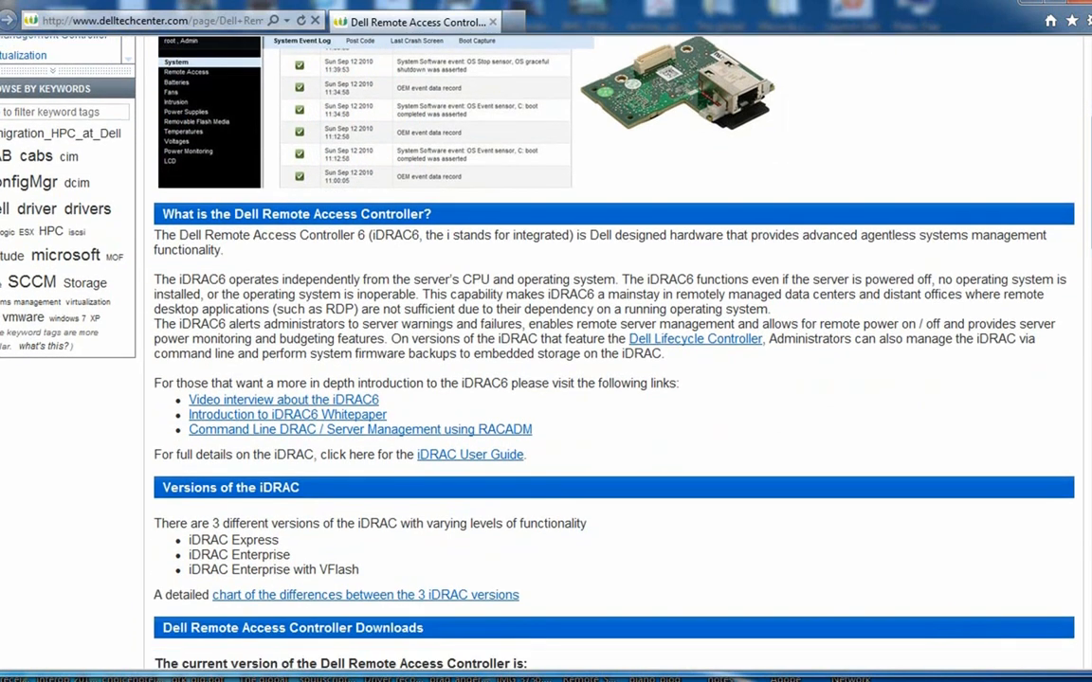
pyautogui.scroll(-2, 546, 351)
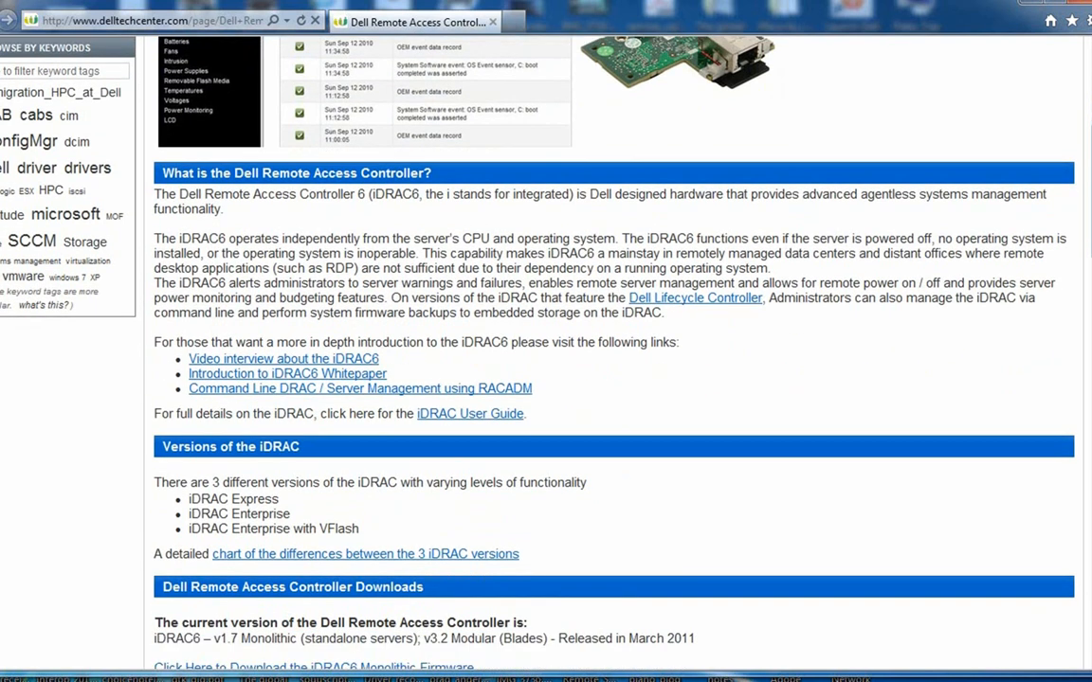
pyautogui.scroll(-4, 546, 351)
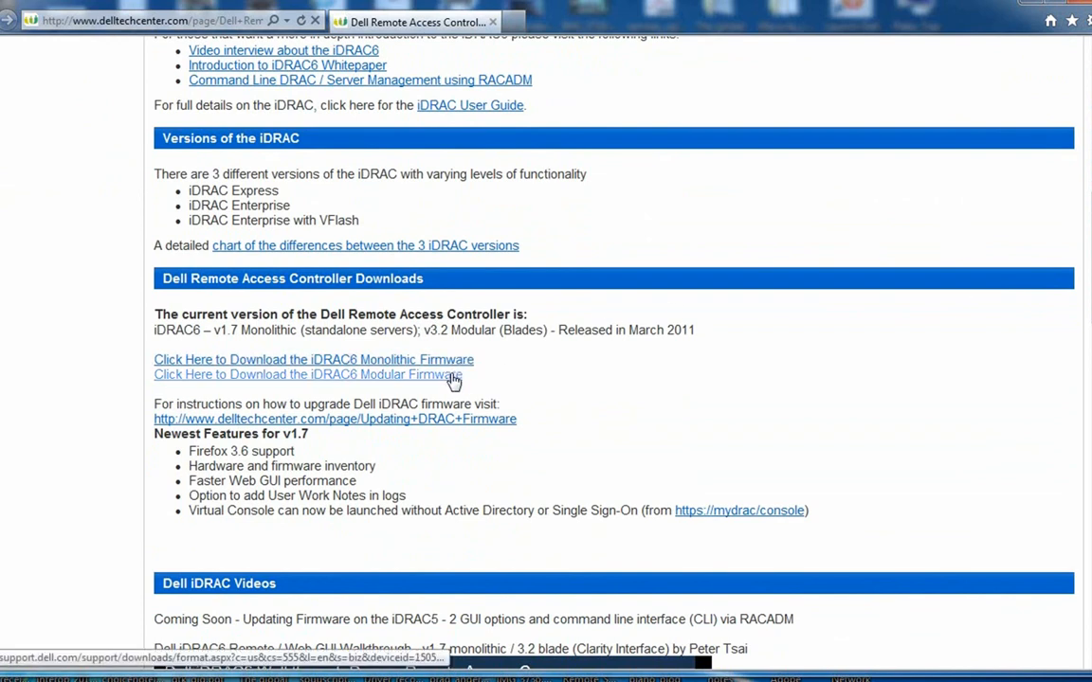
# Review and close the iDRAC6 Modular 3.21 and Monolithic v1.70 firmware download pages.
pyautogui.click(453, 378)
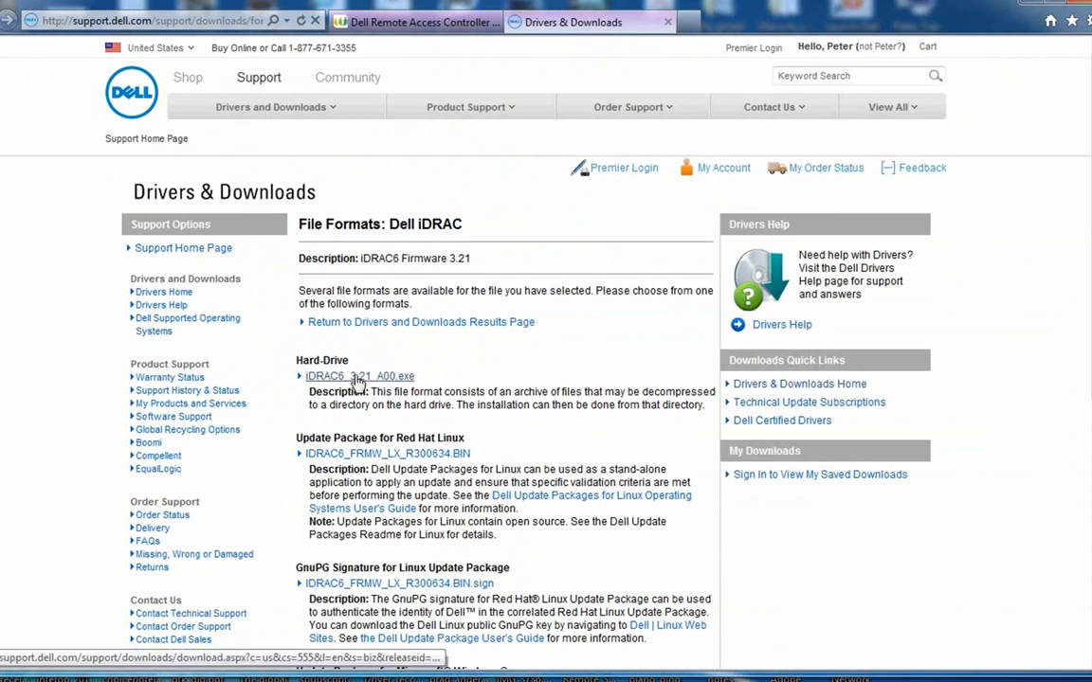
pyautogui.click(668, 22)
pyautogui.click(461, 362)
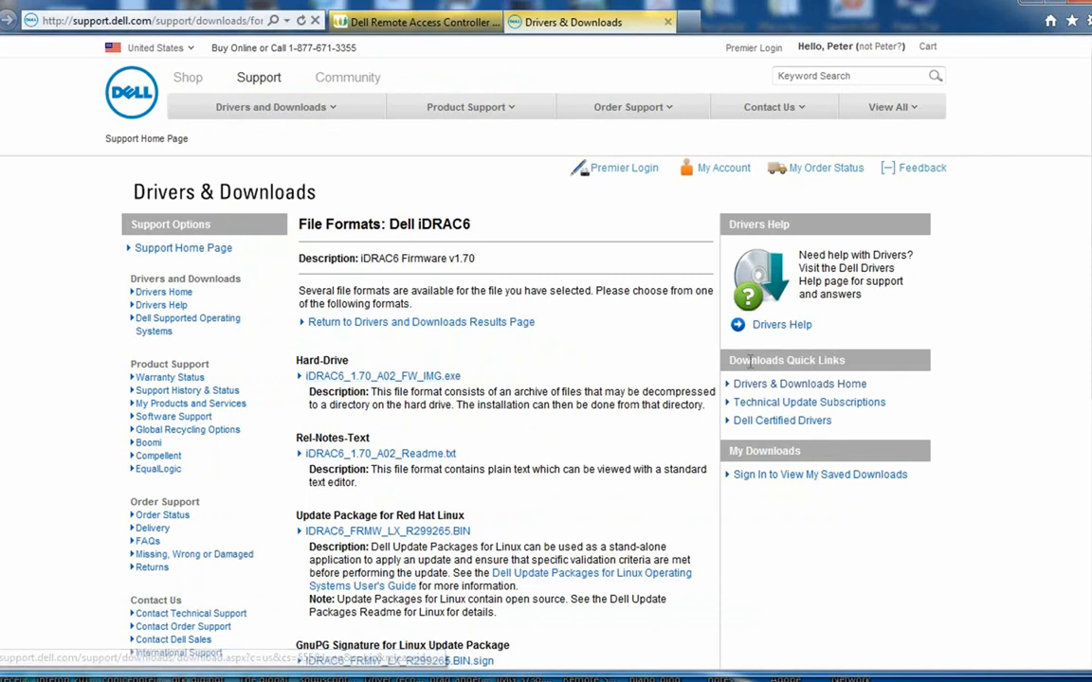
pyautogui.scroll(-5, 491, 315)
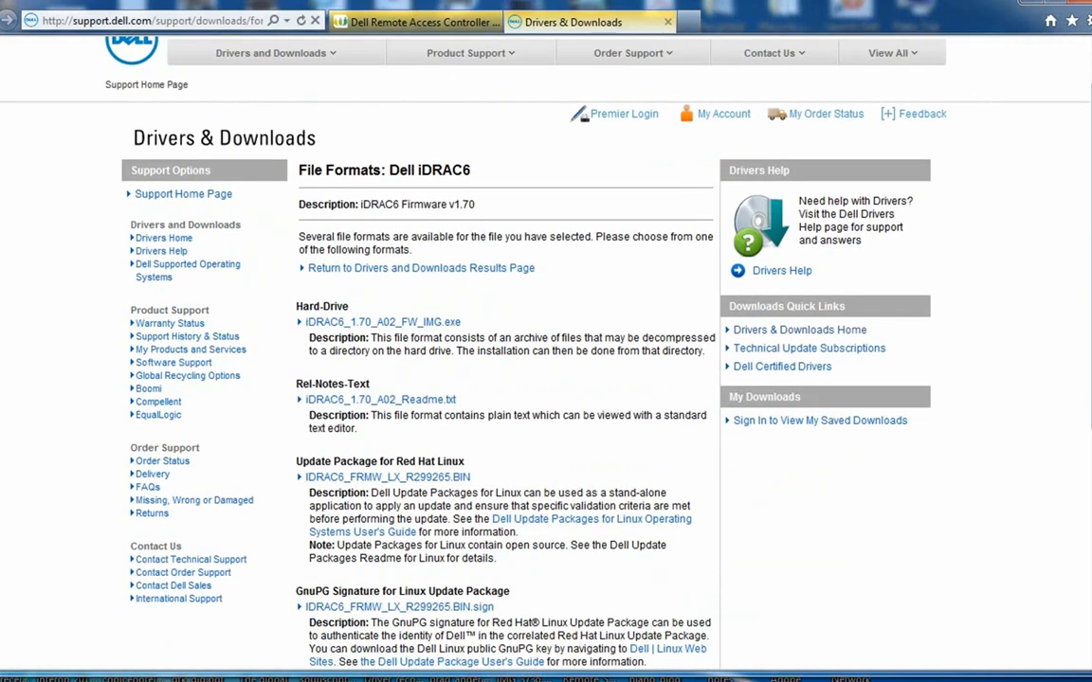
pyautogui.scroll(-1, 491, 316)
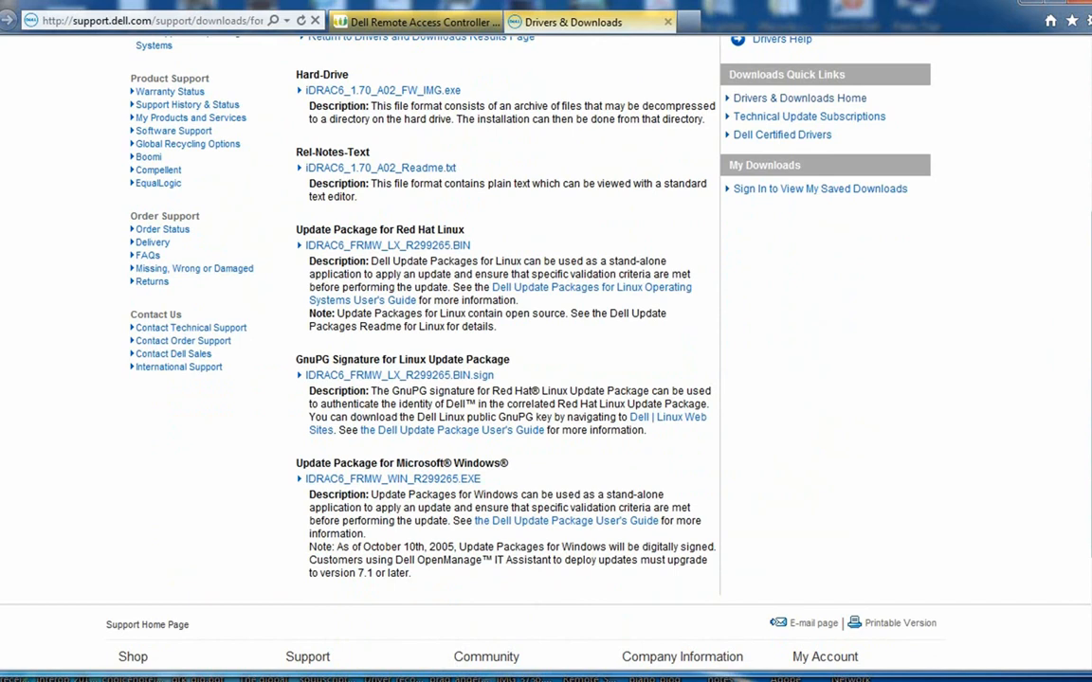
pyautogui.scroll(6, 491, 315)
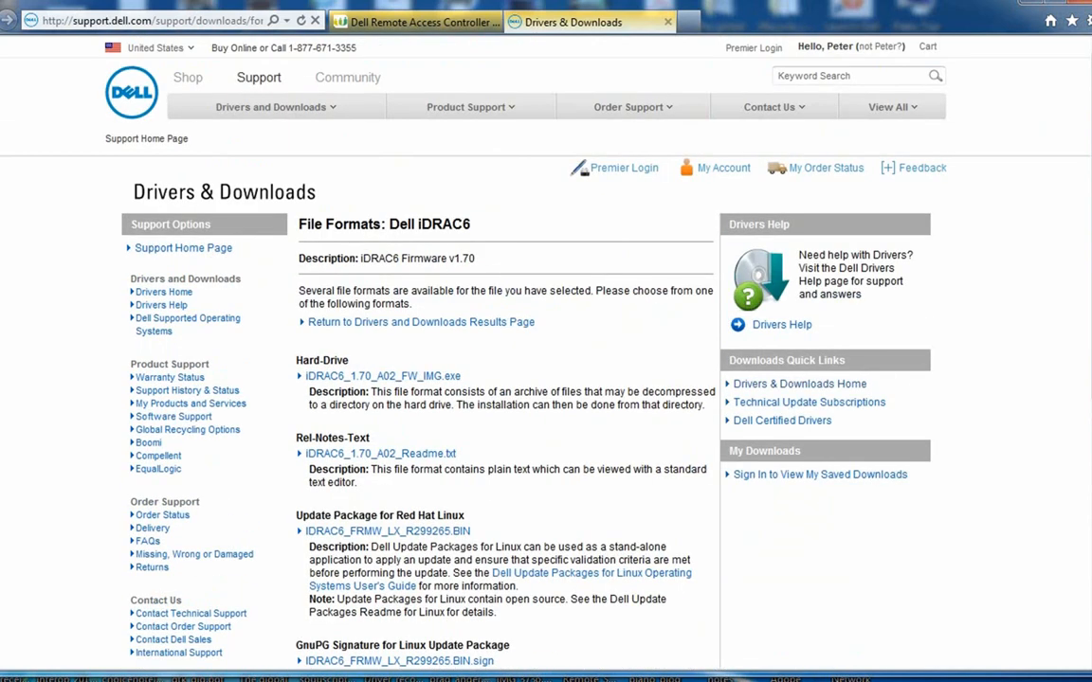
pyautogui.click(668, 21)
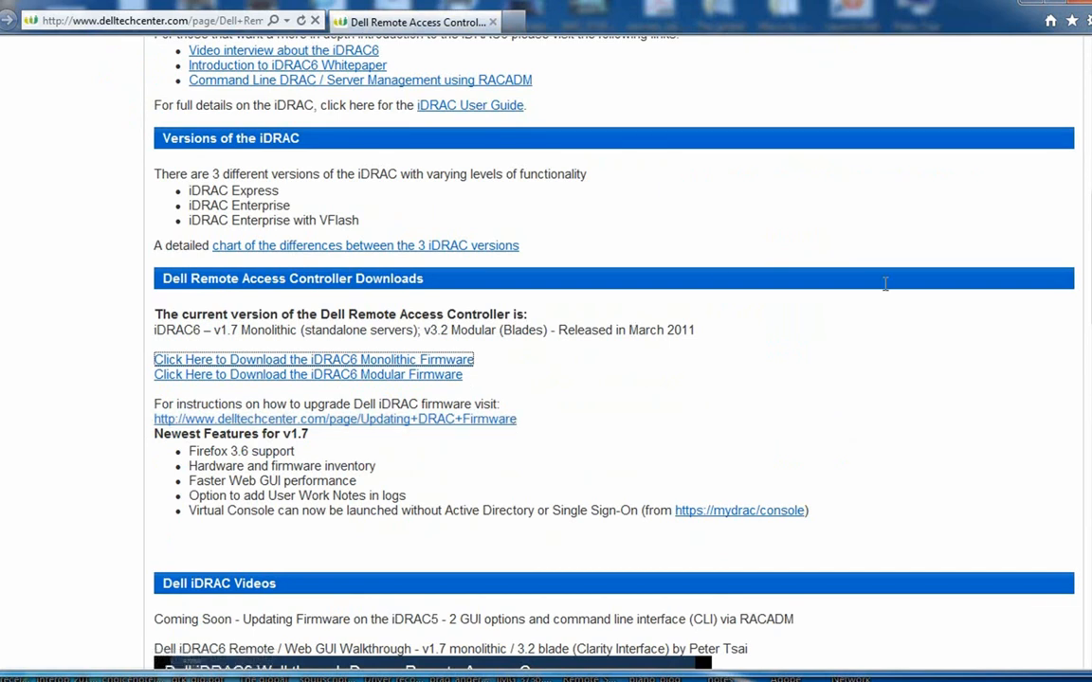
# Scroll back up and switch to the DRAC downloads folder in Windows Explorer.
pyautogui.scroll(1, 606, 379)
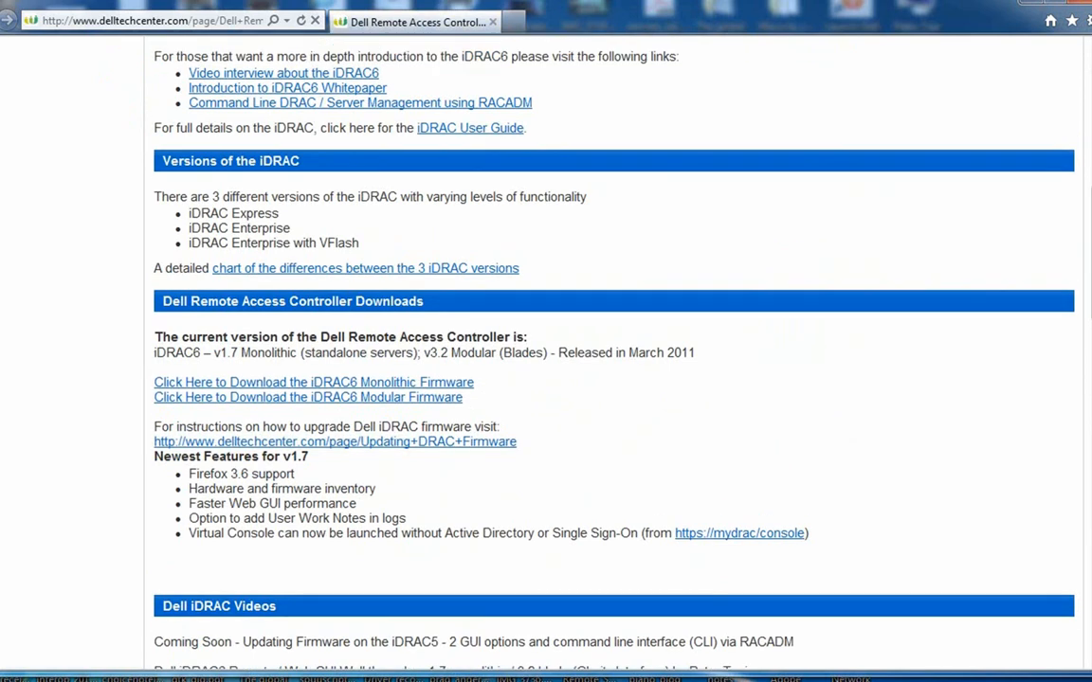
pyautogui.scroll(5, 553, 318)
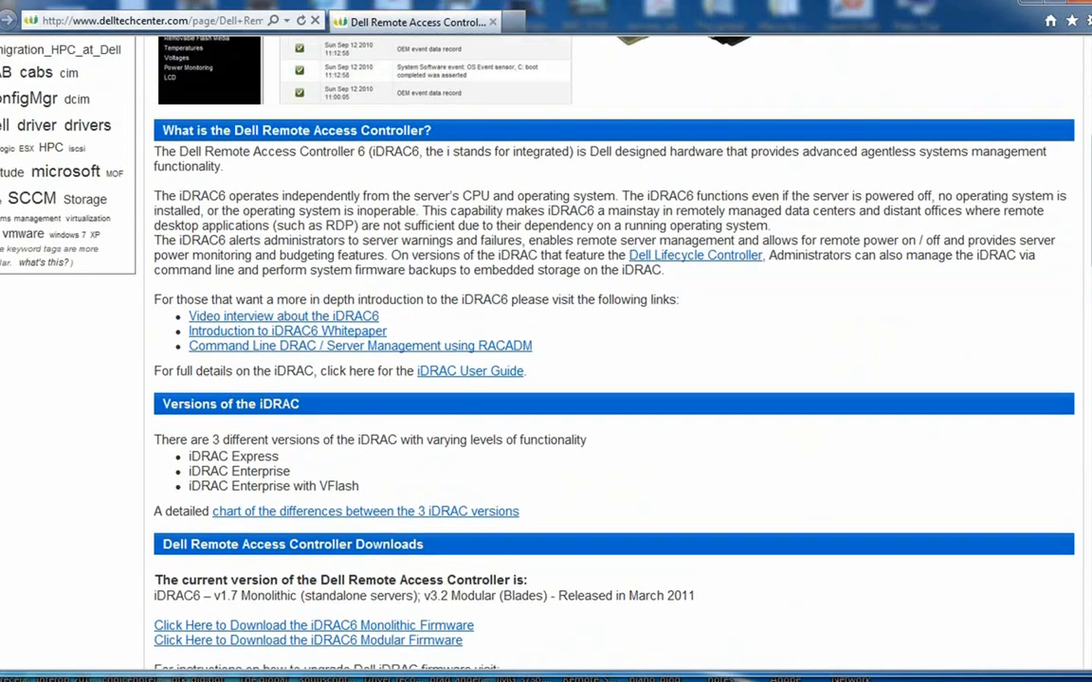
pyautogui.scroll(1, 552, 317)
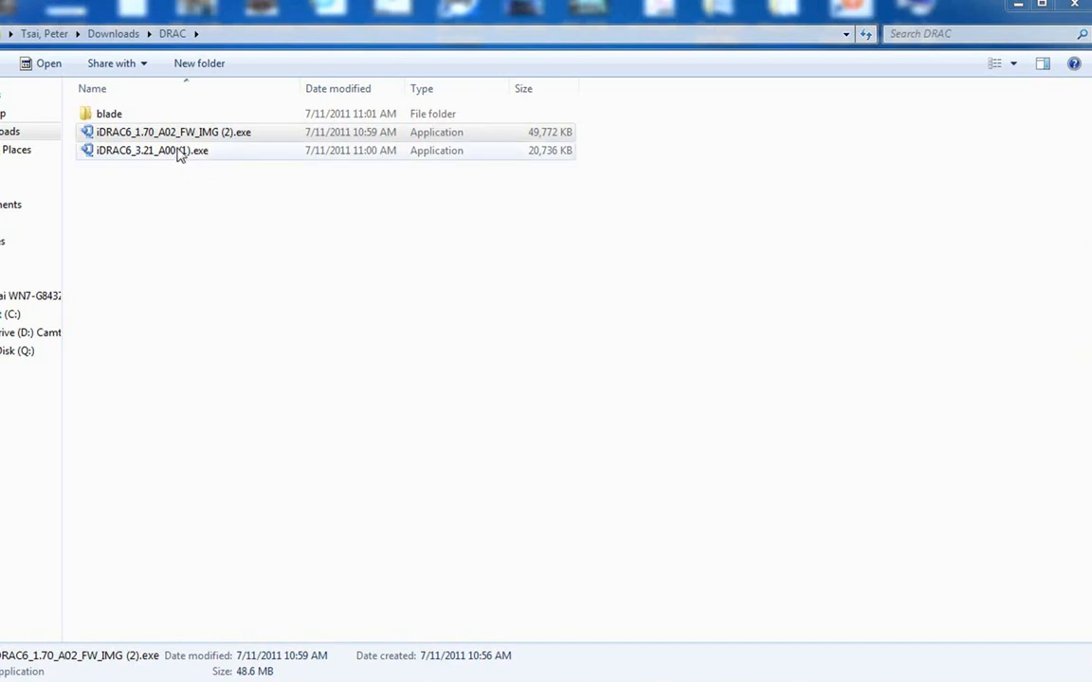
# Extract iDRAC6_1.70_A02_FW_IMG (2).exe into Downloads\DRAC\rack with the WinZip Self-Extractor.
pyautogui.click(212, 133)
pyautogui.doubleClick(281, 141)
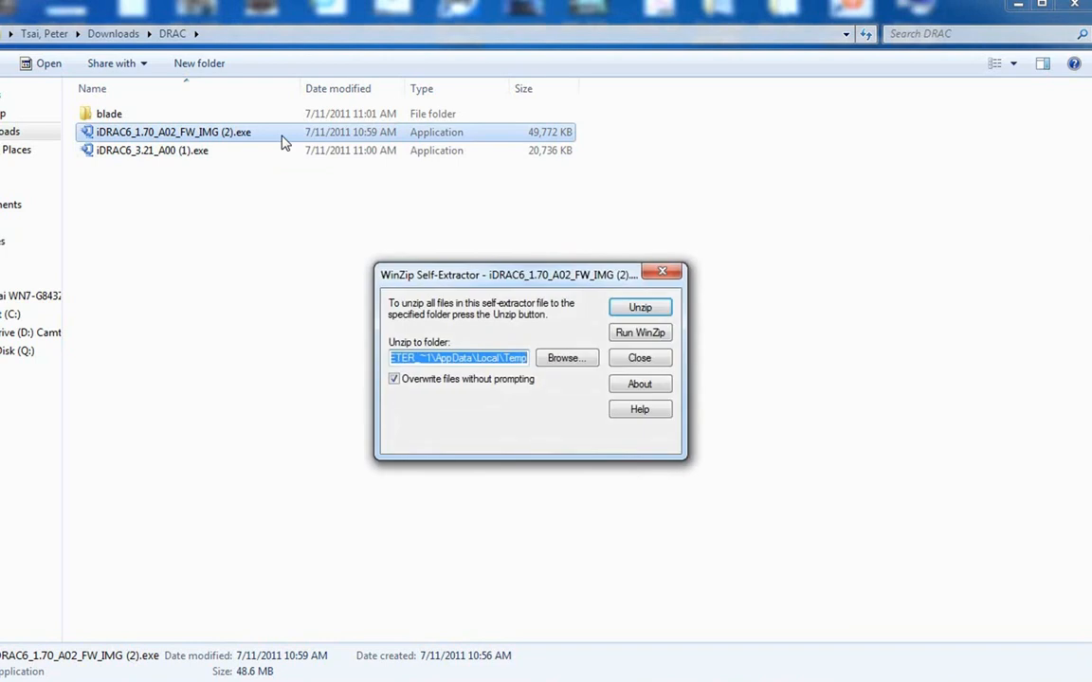
pyautogui.write('C:\\Users\\peter_tsai\\Downloads\\DRAC\\')
pyautogui.write('rack')
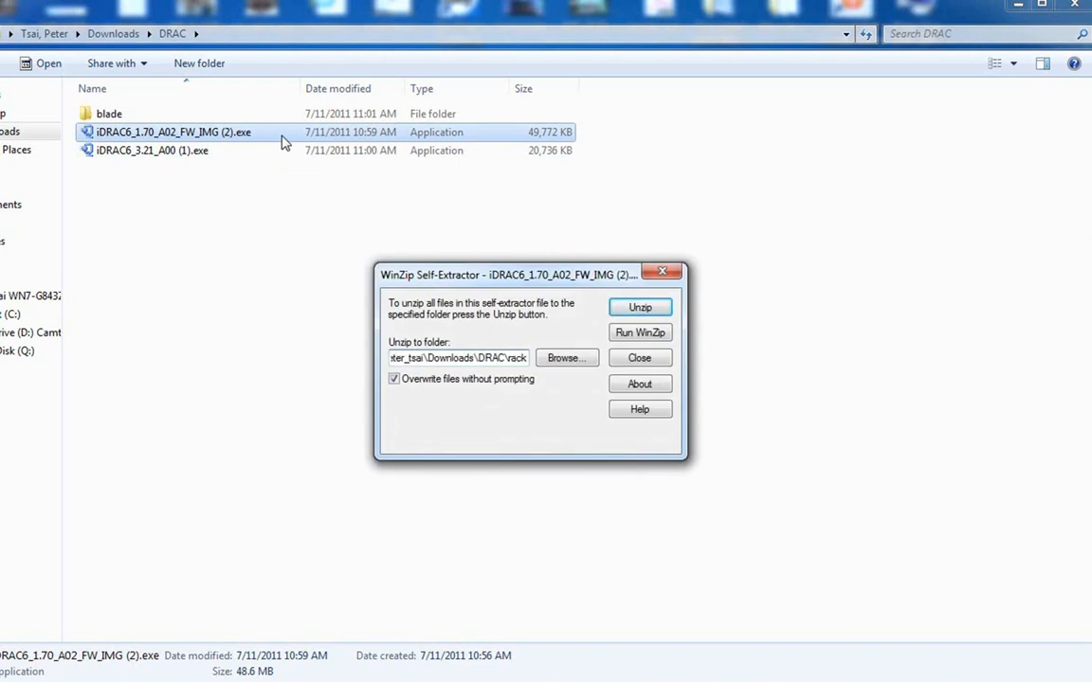
pyautogui.click(639, 307)
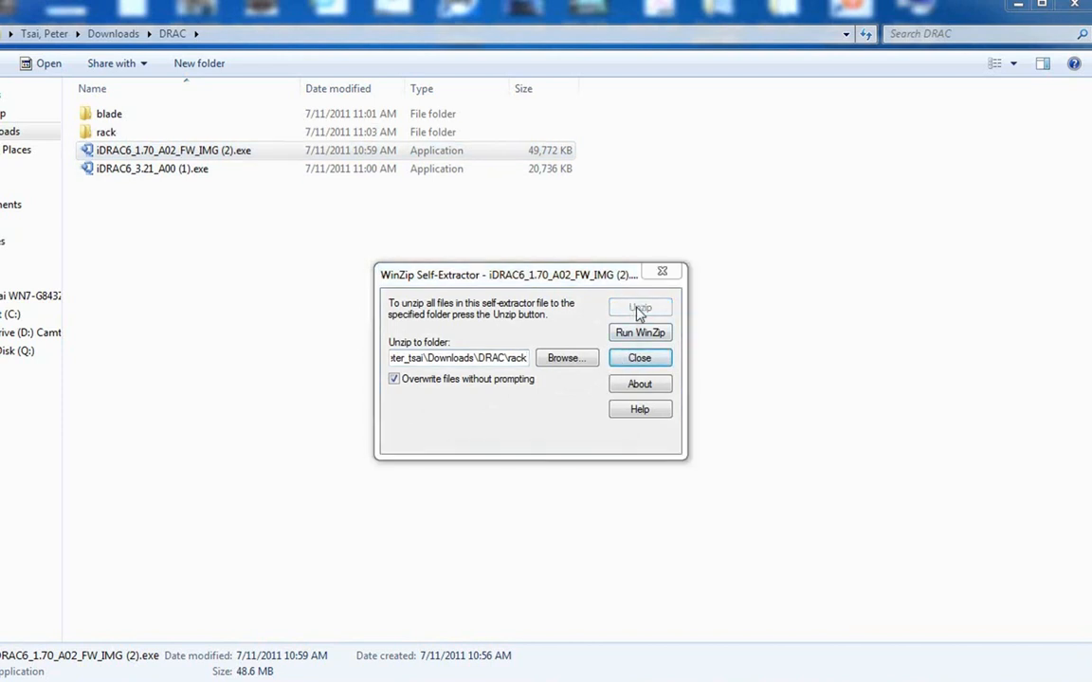
pyautogui.click(616, 407)
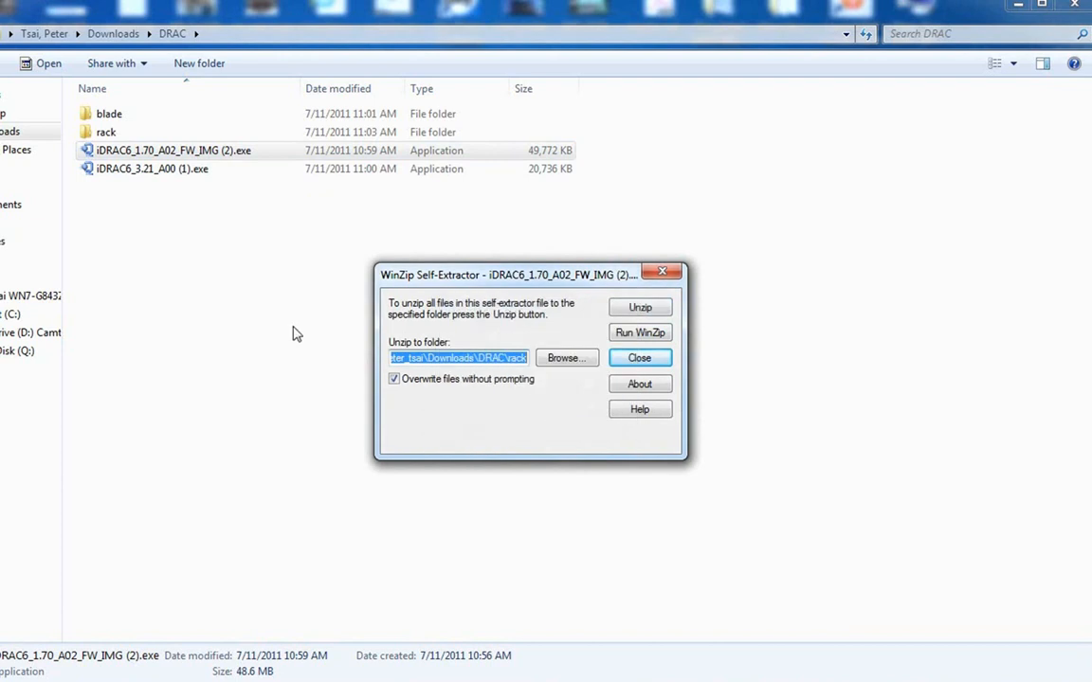
pyautogui.click(648, 277)
# Check firmimg.d6 in the rack folder, then go back and open the blade folder.
pyautogui.click(308, 228)
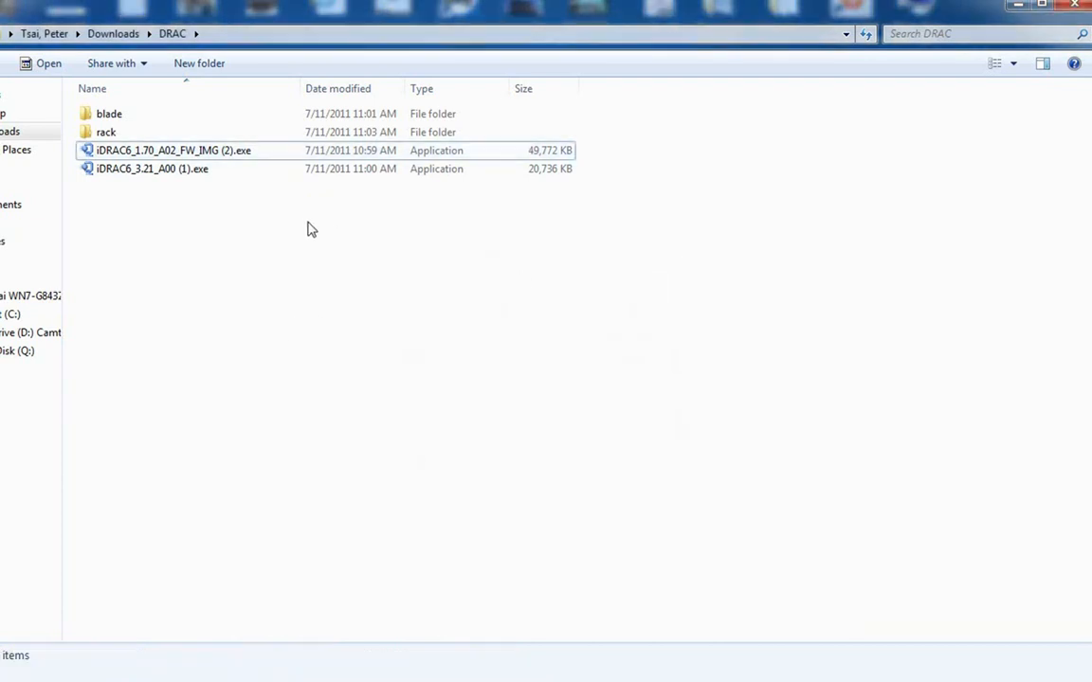
pyautogui.doubleClick(109, 133)
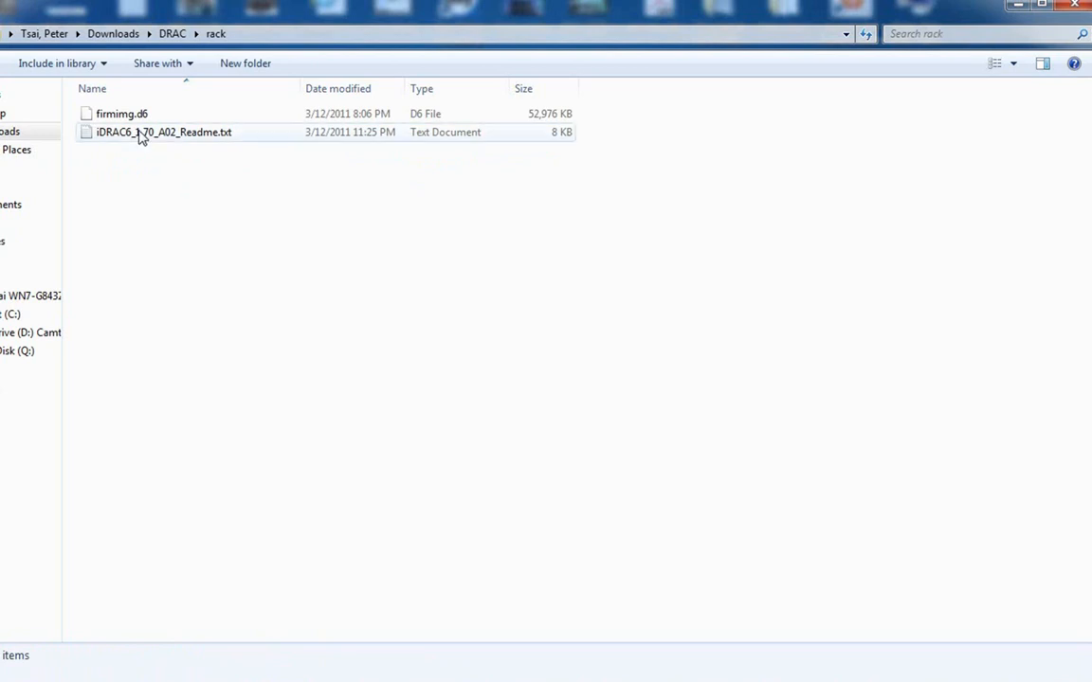
pyautogui.click(130, 115)
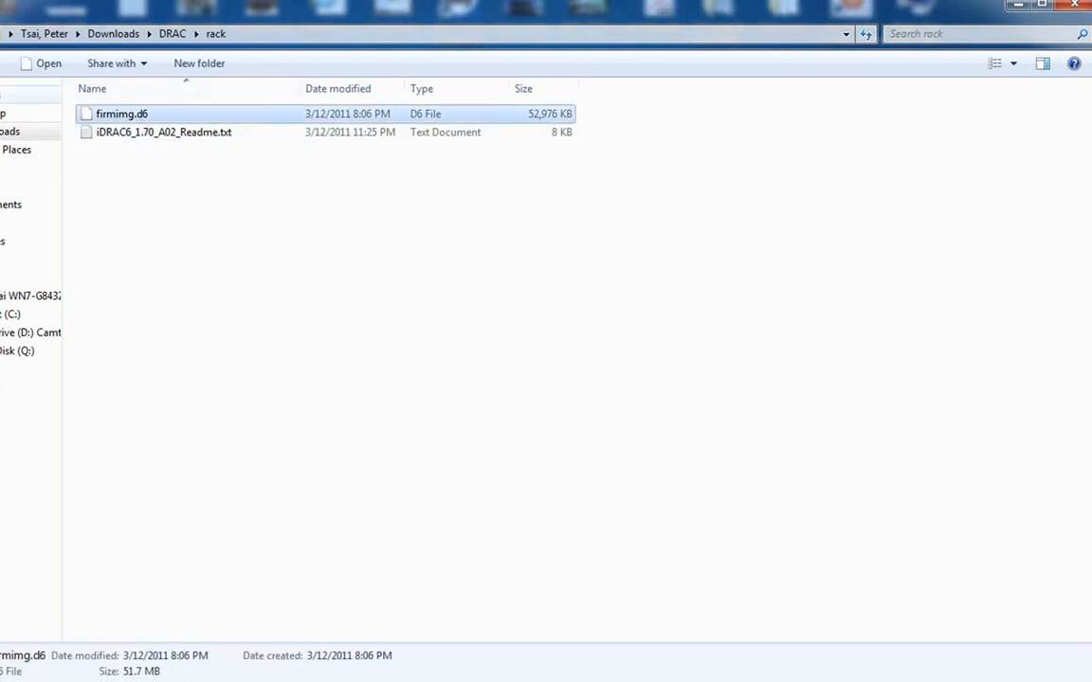
pyautogui.hotkey('alt', 'Left')
pyautogui.doubleClick(138, 115)
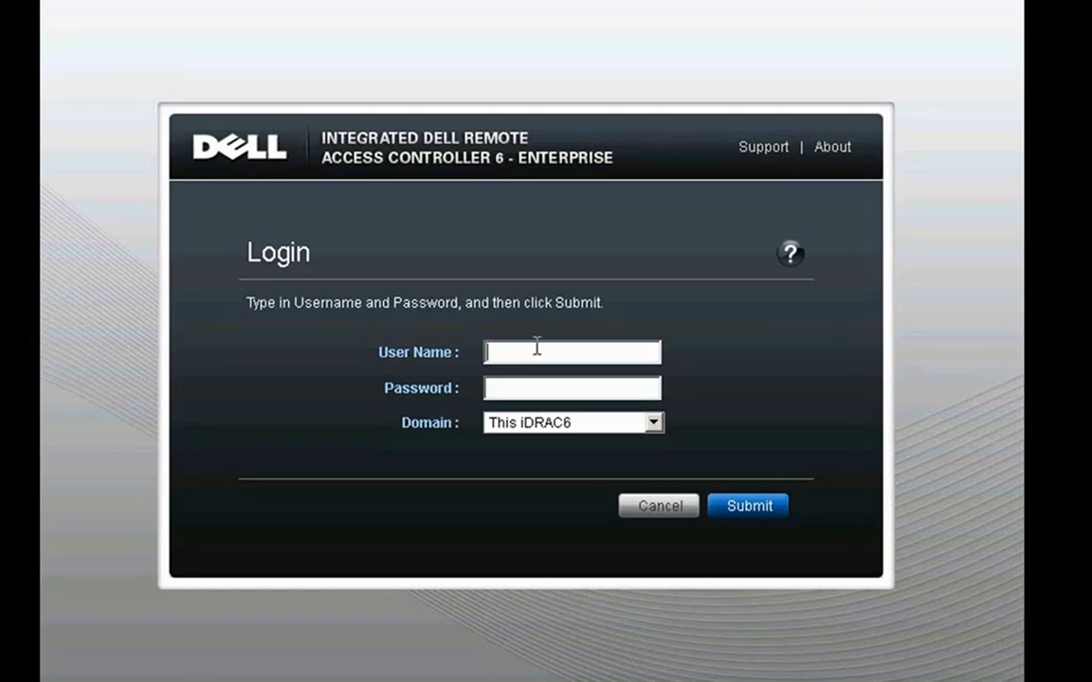
# Log in with the administrator username and password, then open iDRAC6's Update tab.
pyautogui.write('root')
pyautogui.press('Tab')
pyautogui.write('calvin')
pyautogui.press('Return')
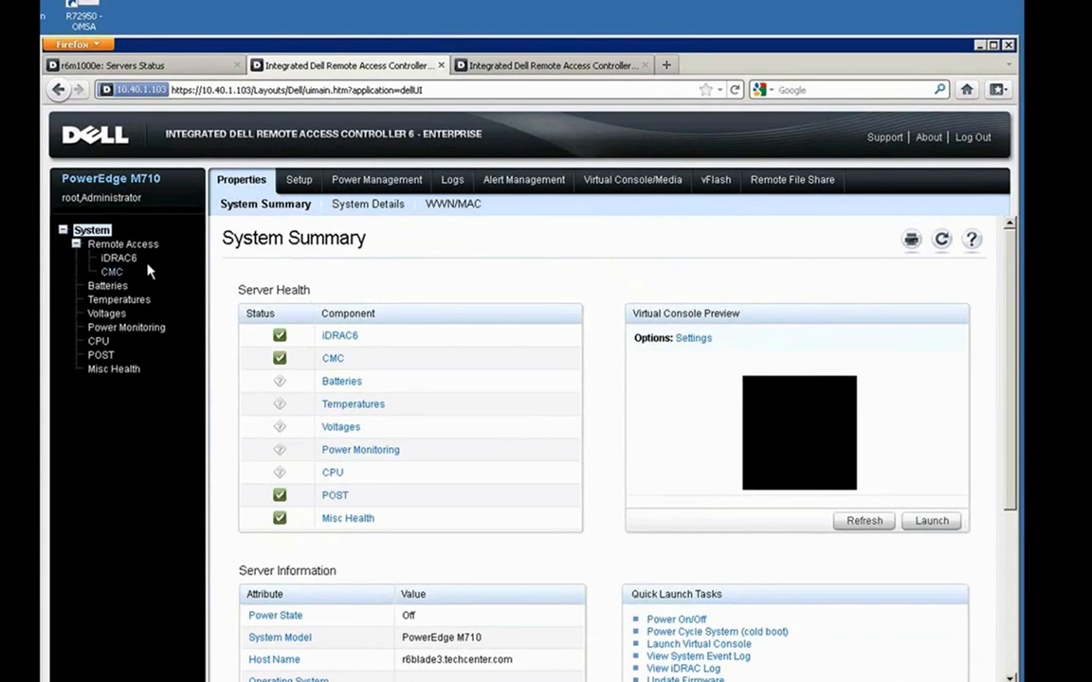
pyautogui.click(119, 257)
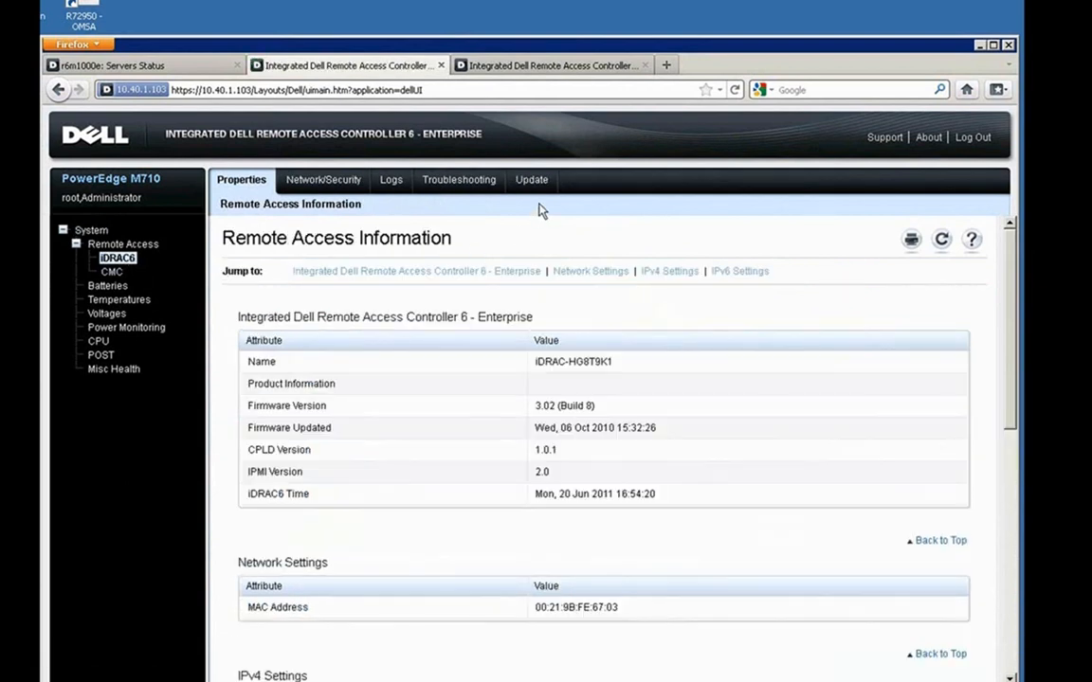
pyautogui.click(535, 183)
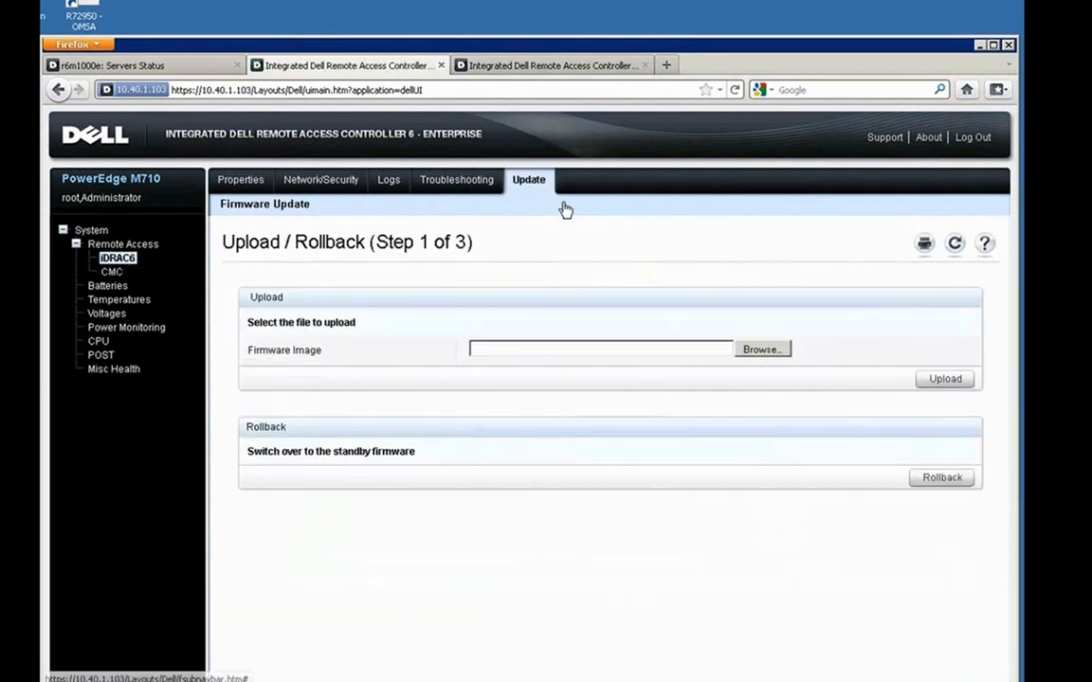
# Select C:\idrac_32\firmimg.imc as the firmware image and upload it for verification.
pyautogui.click(760, 350)
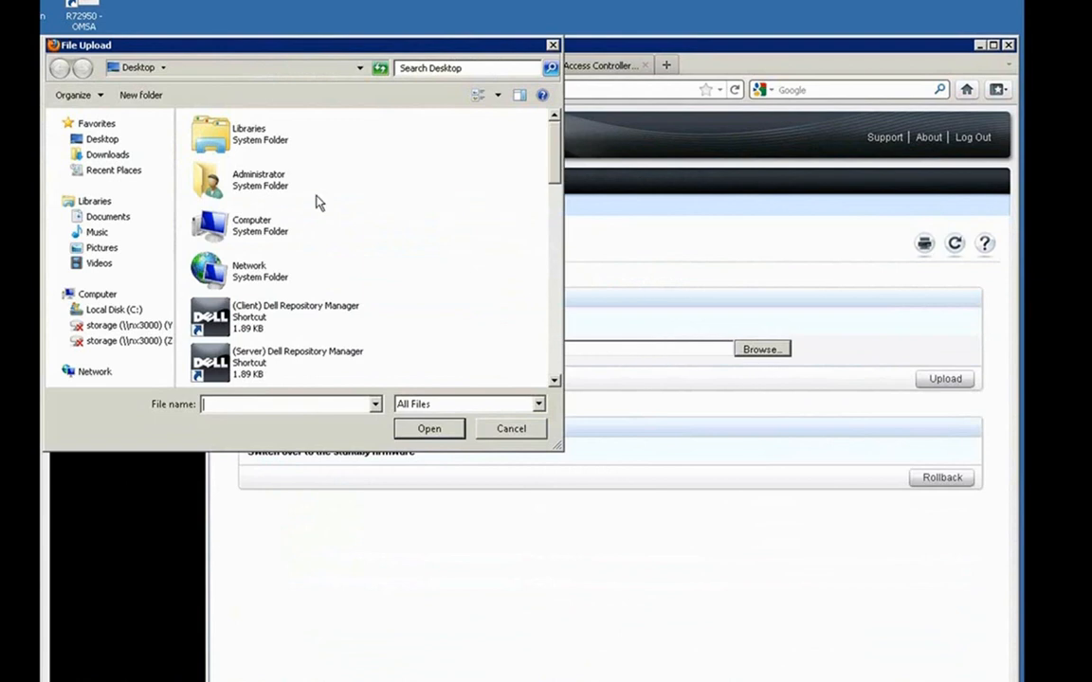
pyautogui.doubleClick(244, 230)
pyautogui.click(275, 163)
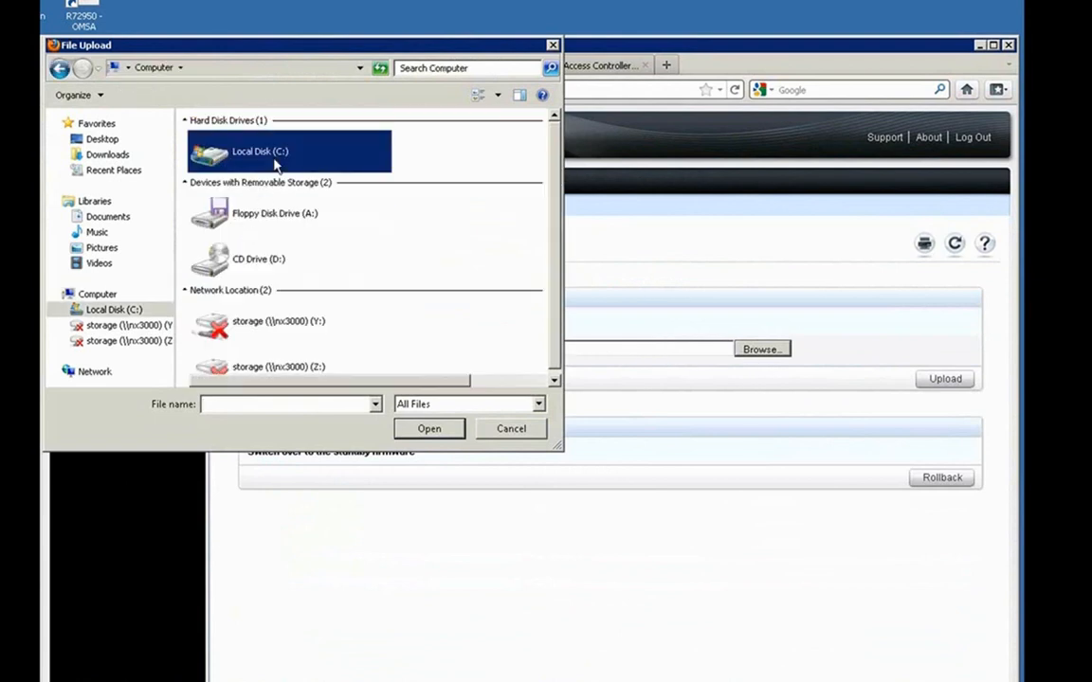
pyautogui.doubleClick(273, 165)
pyautogui.click(224, 144)
pyautogui.doubleClick(224, 144)
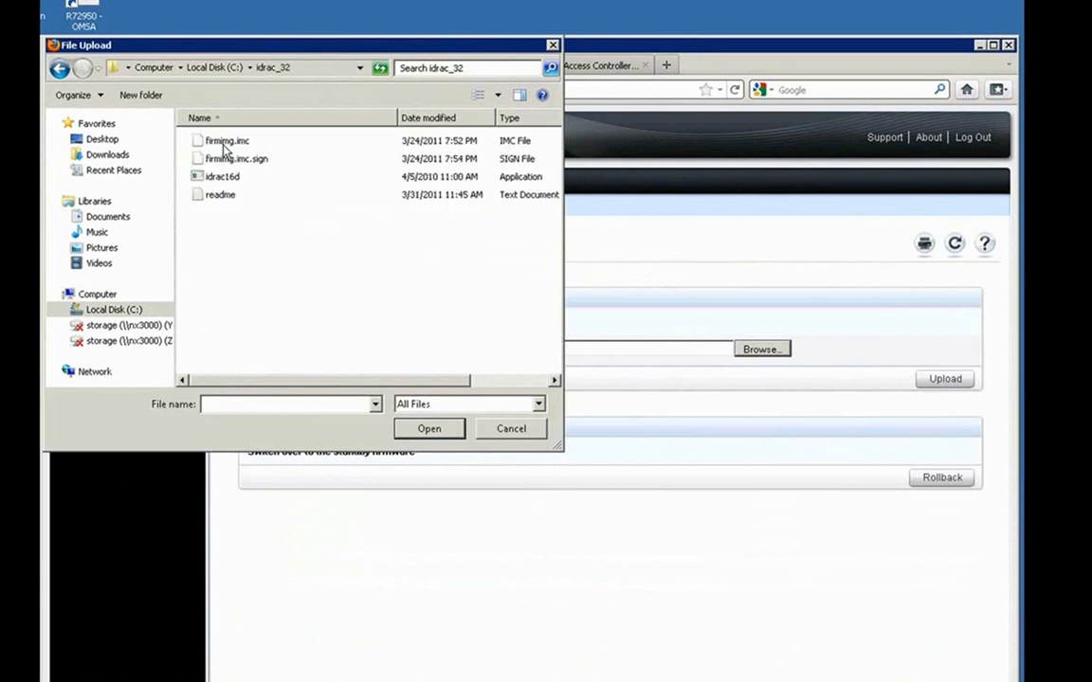
pyautogui.click(238, 142)
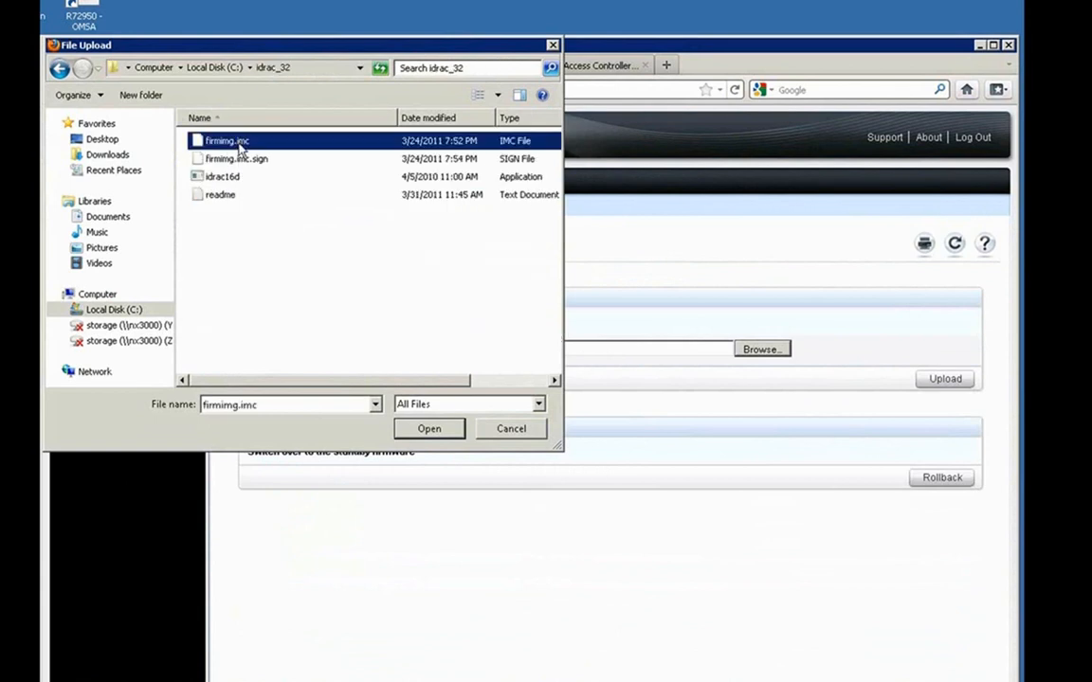
pyautogui.click(428, 428)
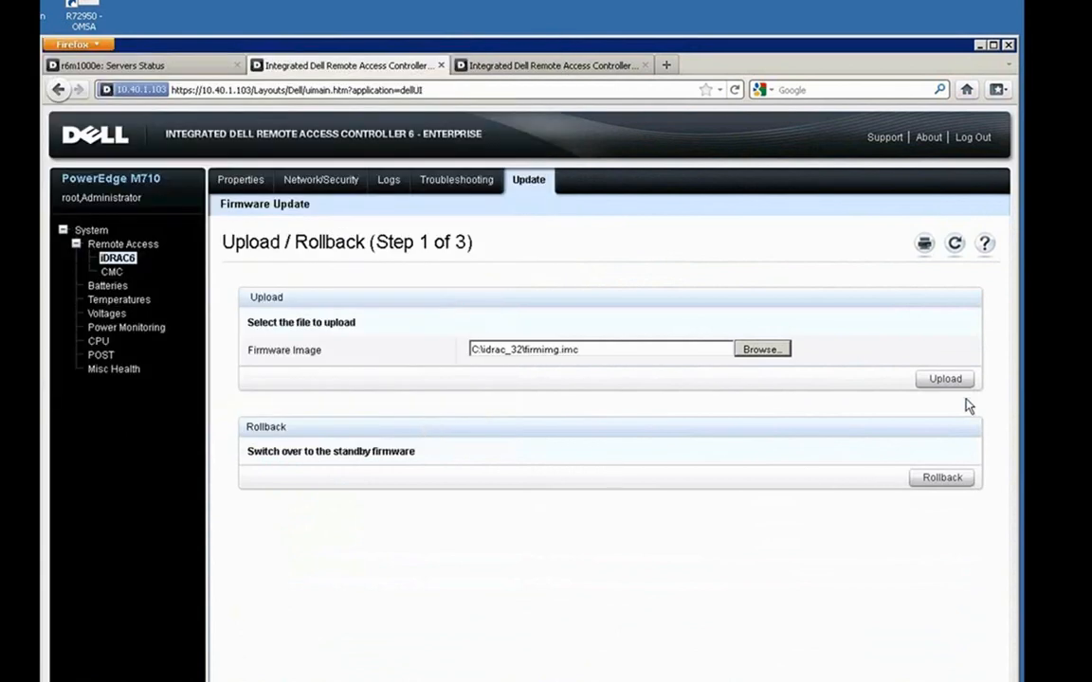
pyautogui.click(947, 380)
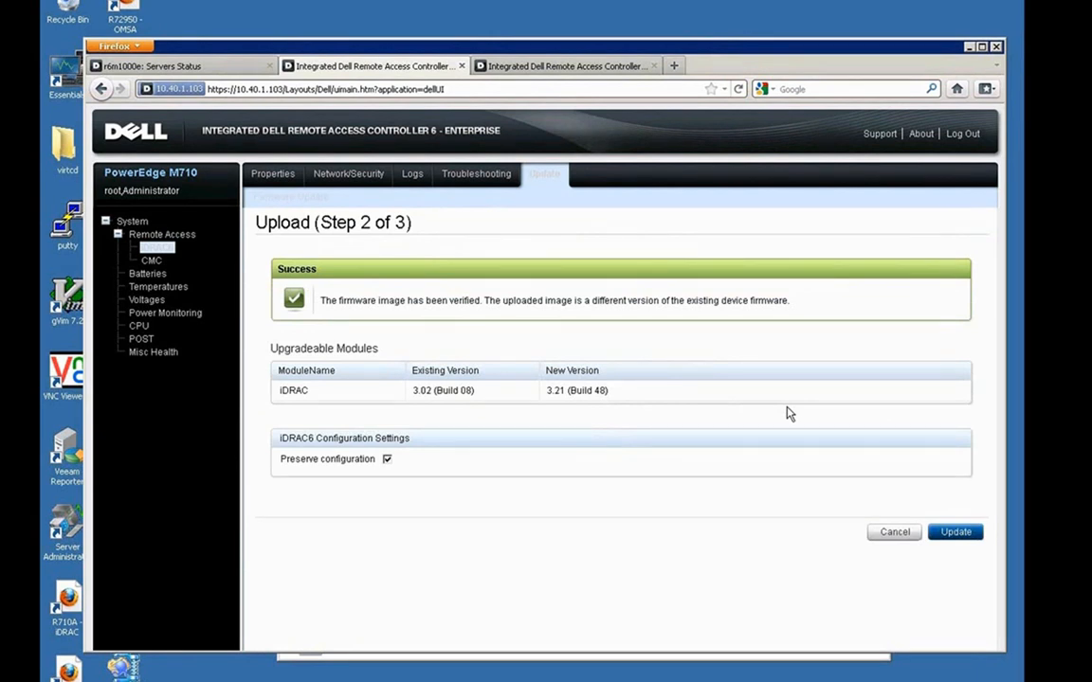
# Start and confirm the 3.21 firmware update, then close the tab once it reaches 100%.
pyautogui.click(955, 533)
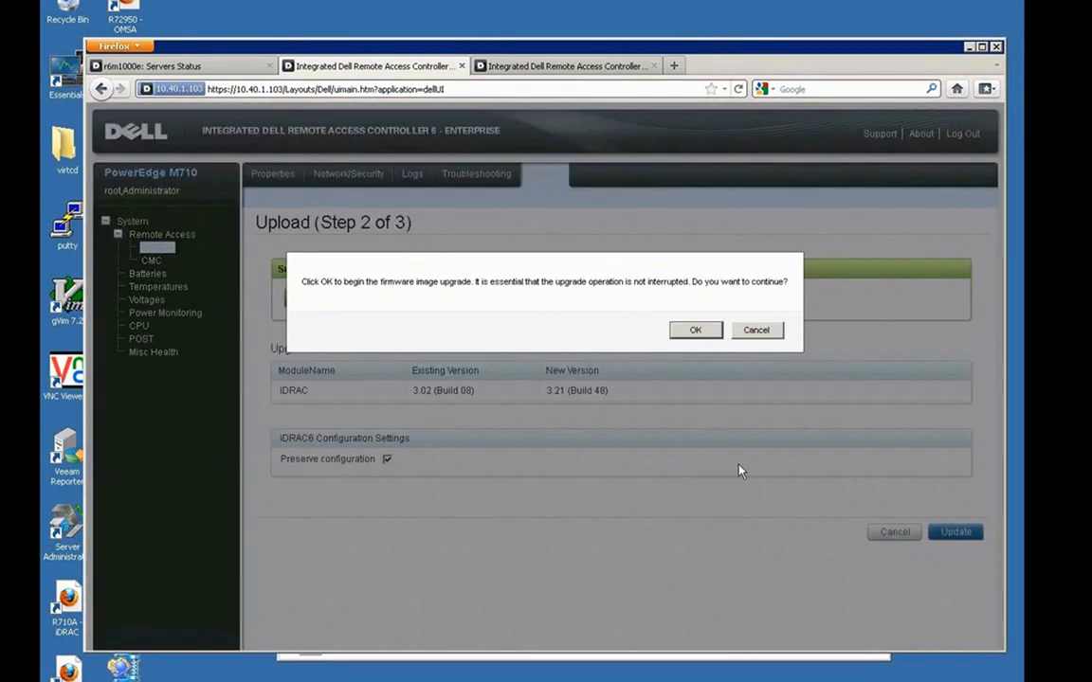
pyautogui.click(704, 332)
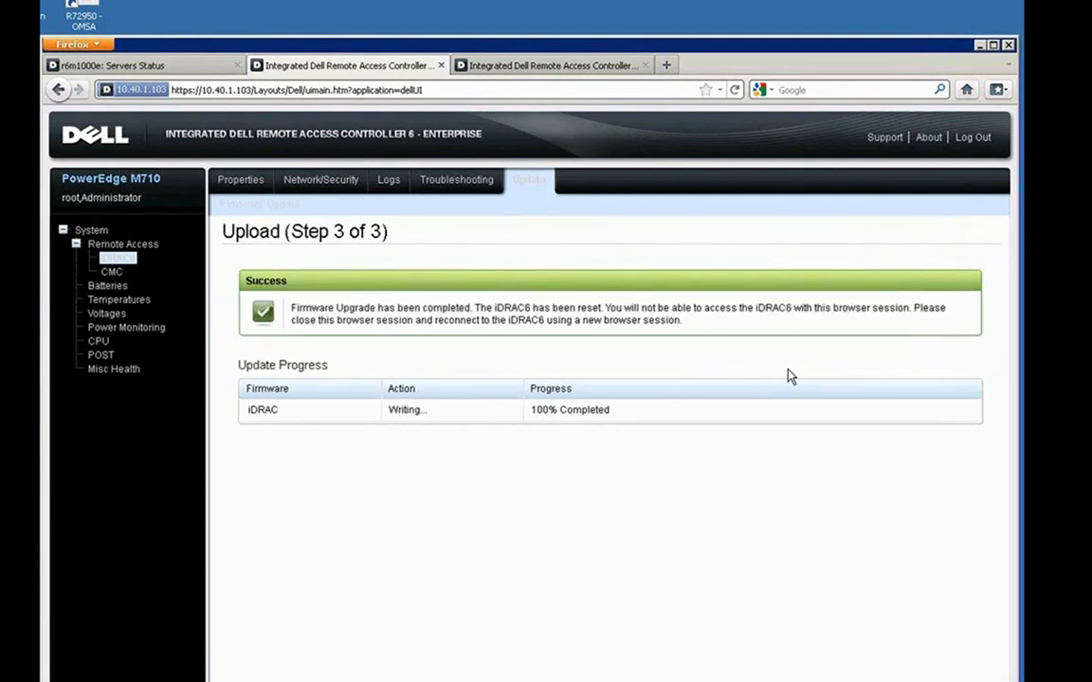
pyautogui.click(441, 66)
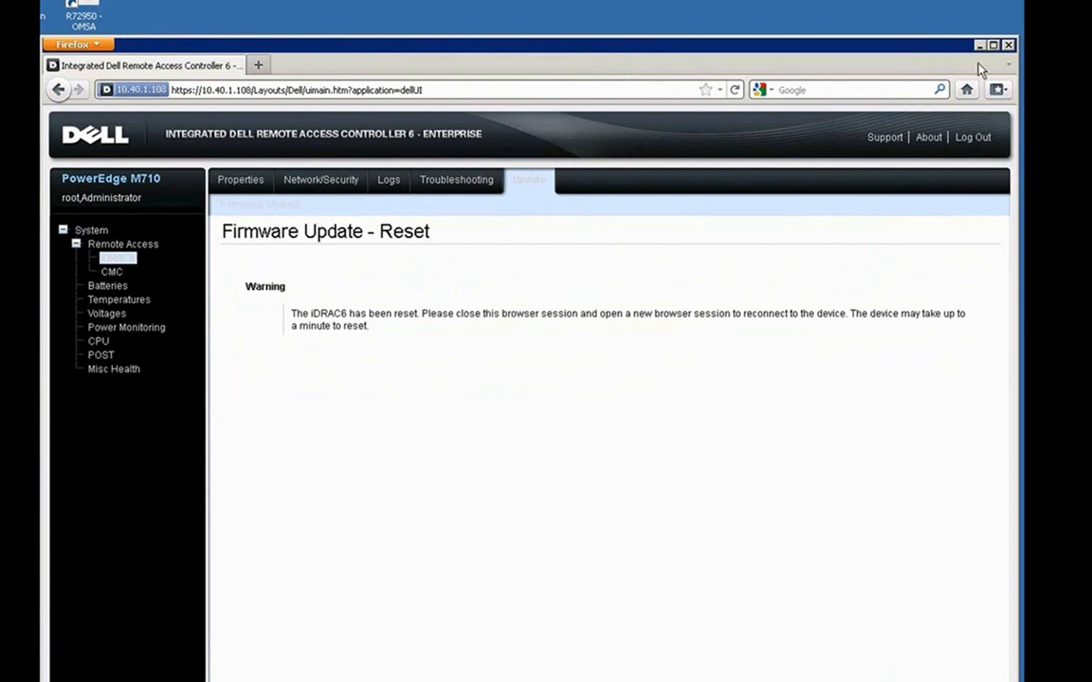
# Restart the browser, log back in to iDRAC6 and check System Summary for Firmware Version 3.21 (Build 48).
pyautogui.click(1008, 44)
pyautogui.doubleClick(84, 386)
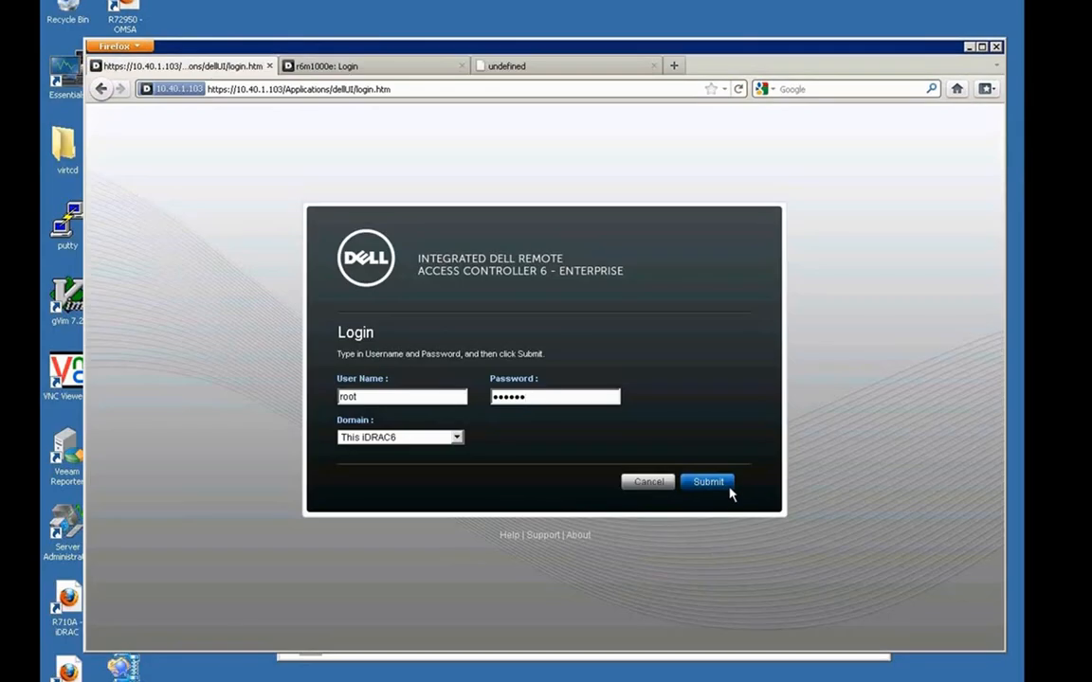
pyautogui.click(729, 489)
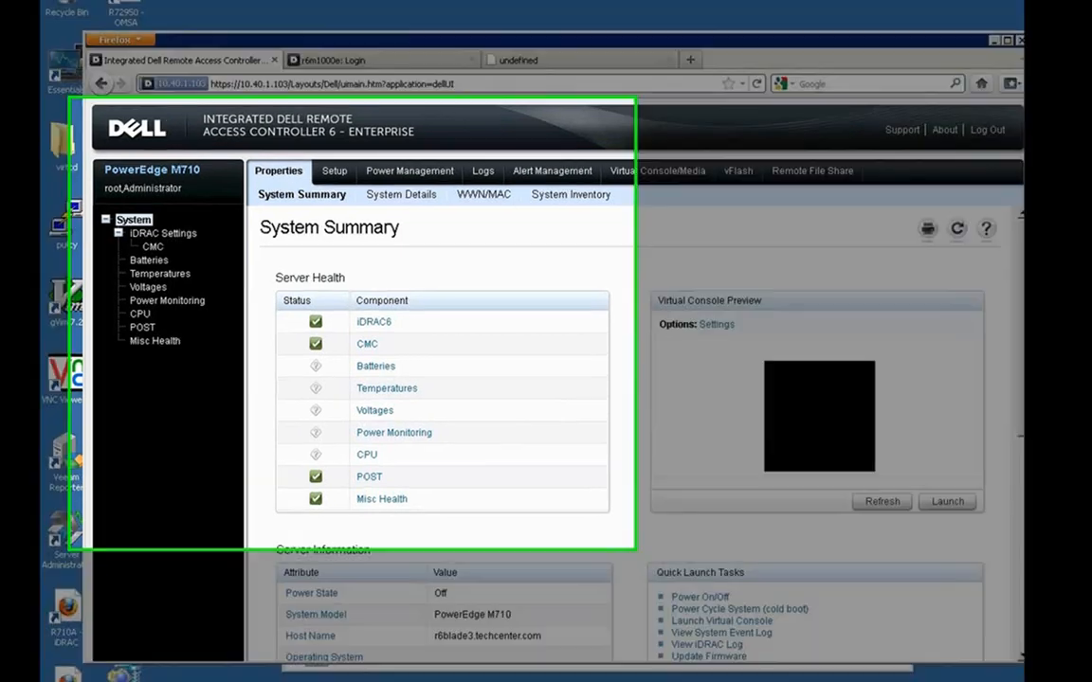
pyautogui.scroll(-8, 898, 319)
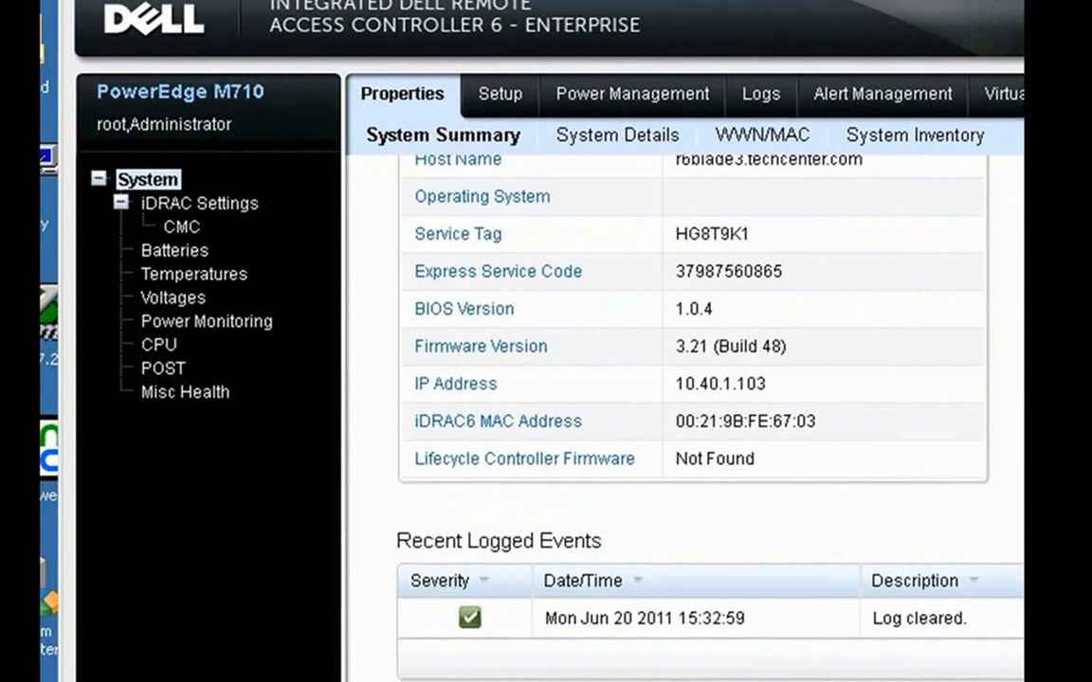